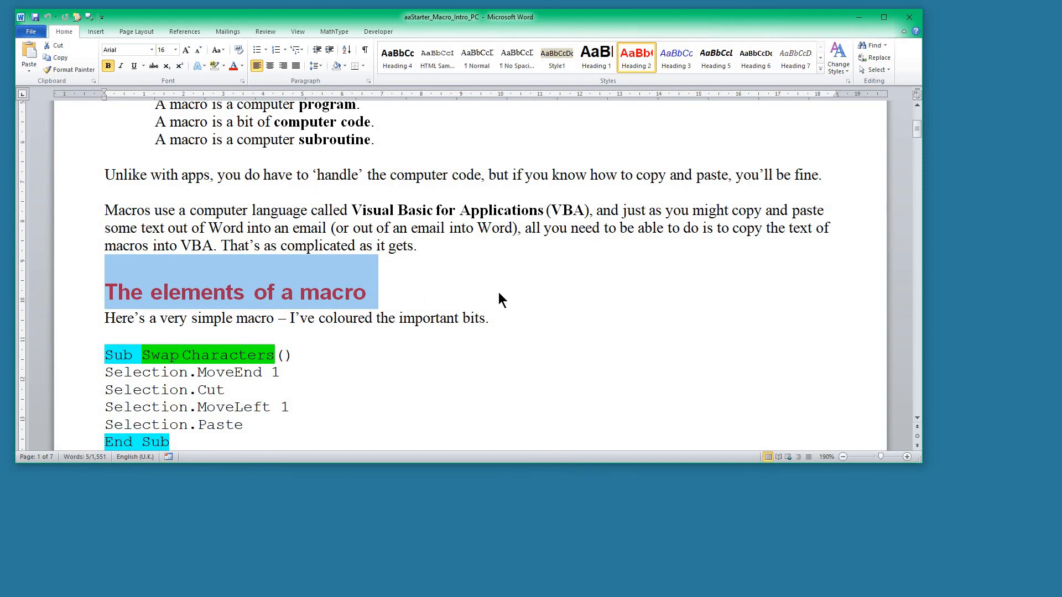
# - Examine the sample SwapCharacters macro under "The elements of a macro", highlighting its Sub and End Sub markers and the whole code block
pyautogui.click(492, 277)
pyautogui.scroll(-1, 493, 276)
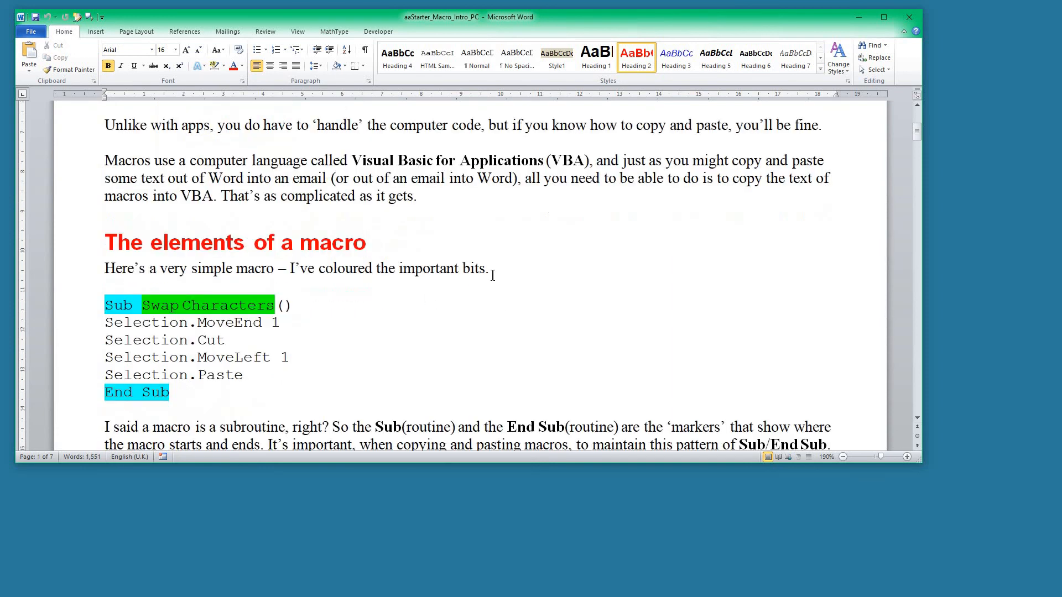
pyautogui.scroll(-1, 493, 276)
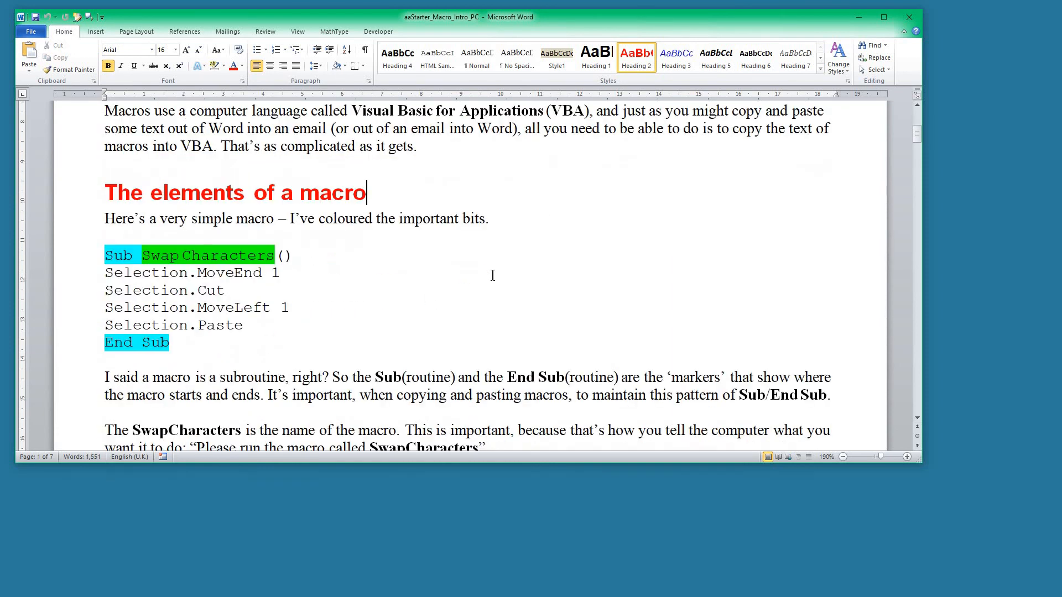
pyautogui.scroll(-1, 492, 273)
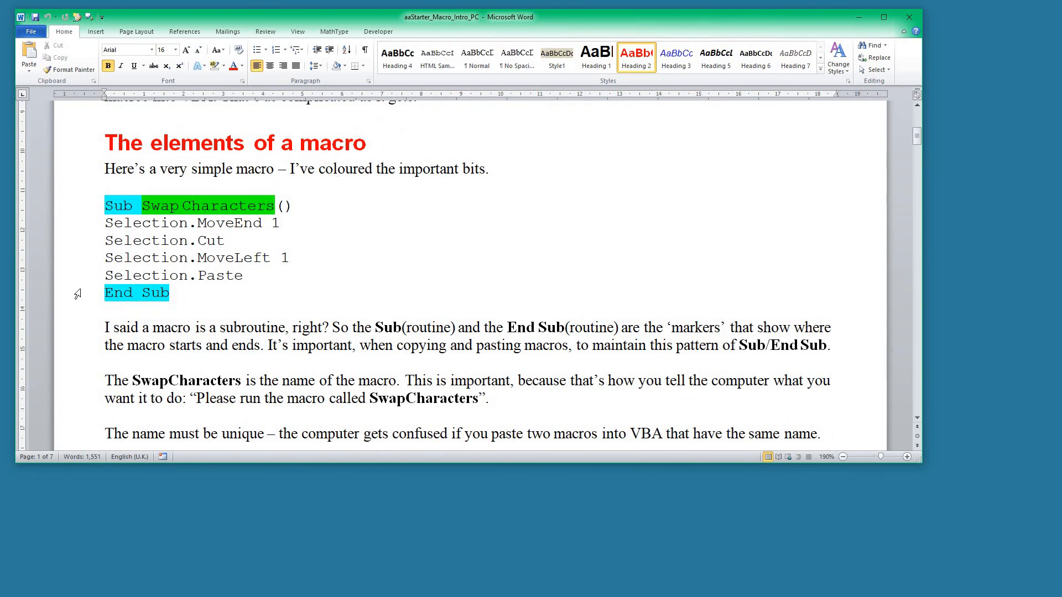
pyautogui.doubleClick(108, 205)
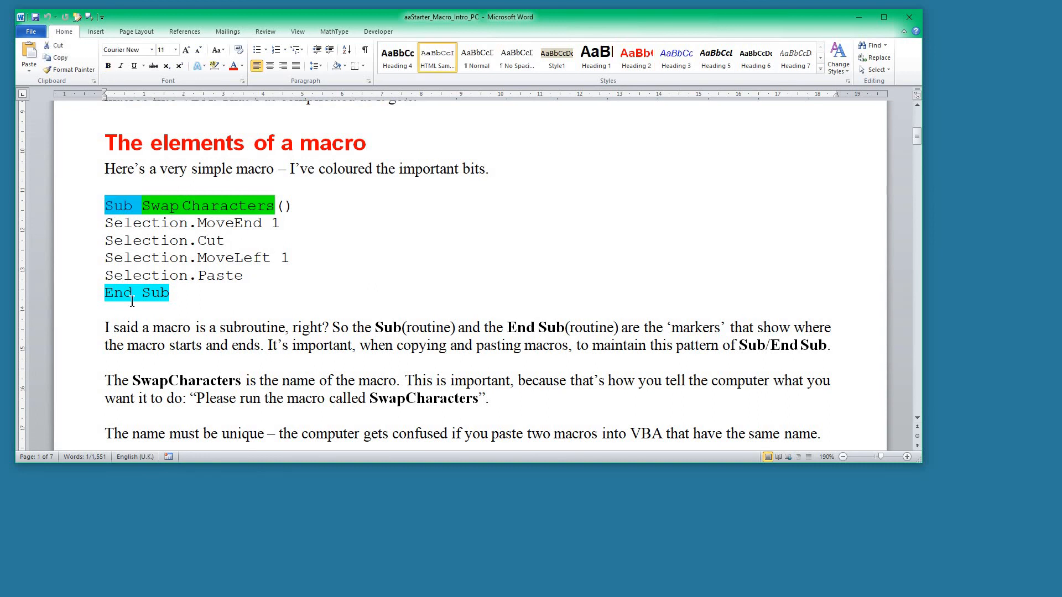
pyautogui.click(75, 294)
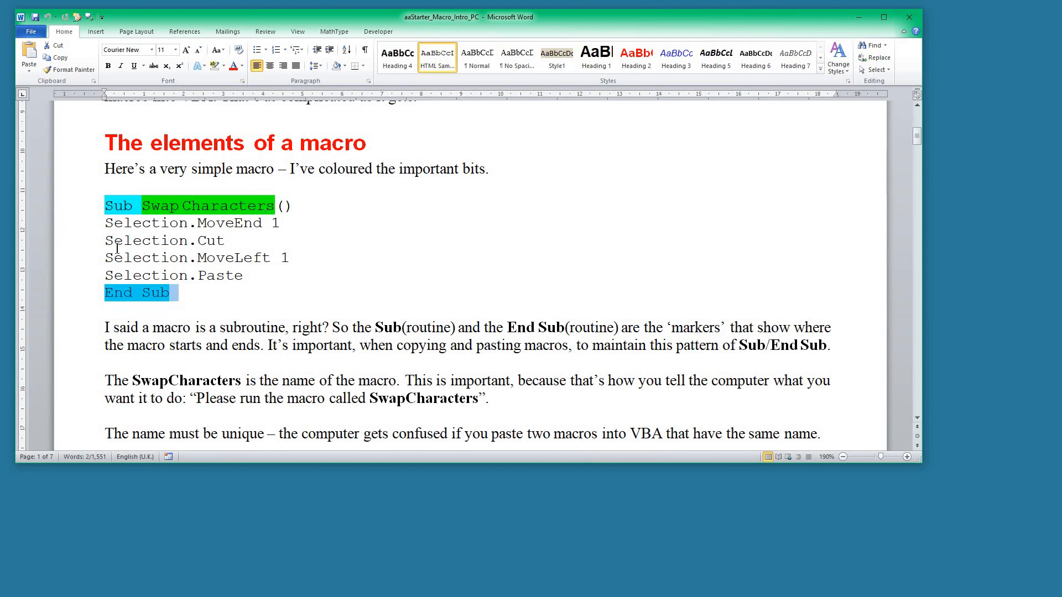
pyautogui.moveTo(65, 206); pyautogui.dragTo(55, 317)
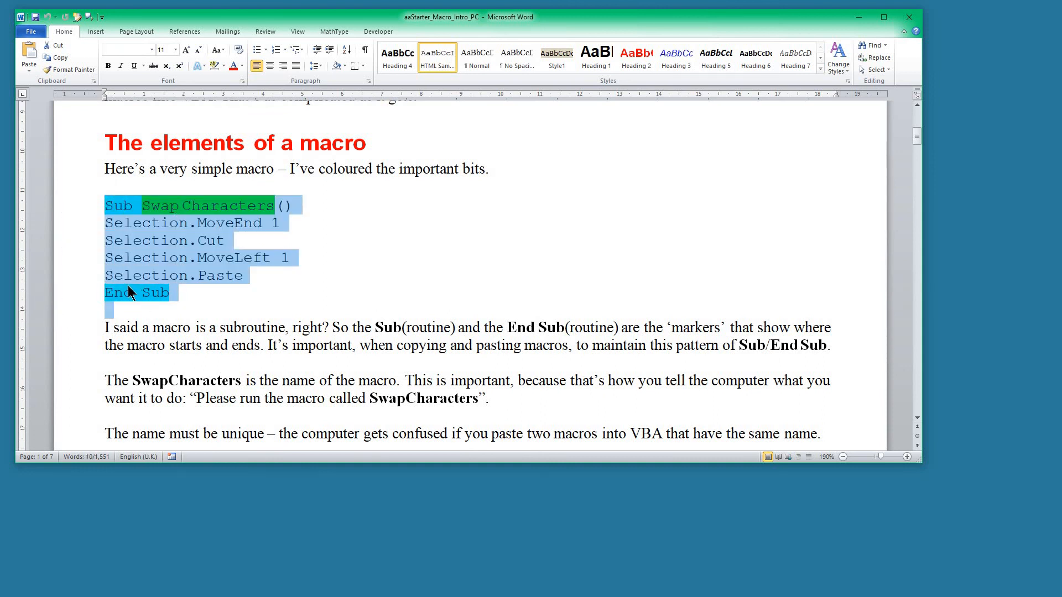
pyautogui.click(270, 328)
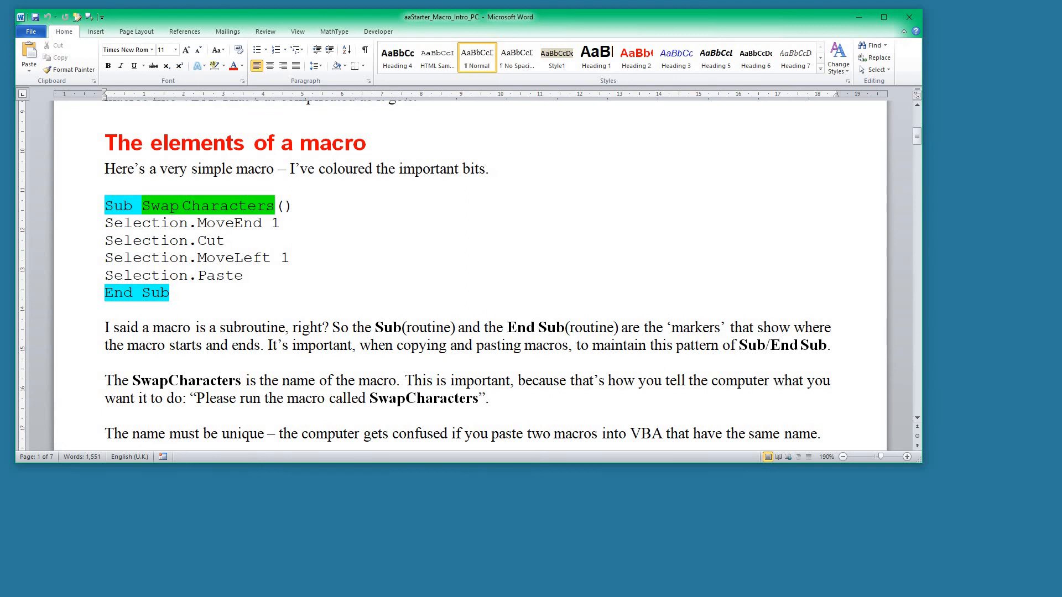
pyautogui.click(212, 206)
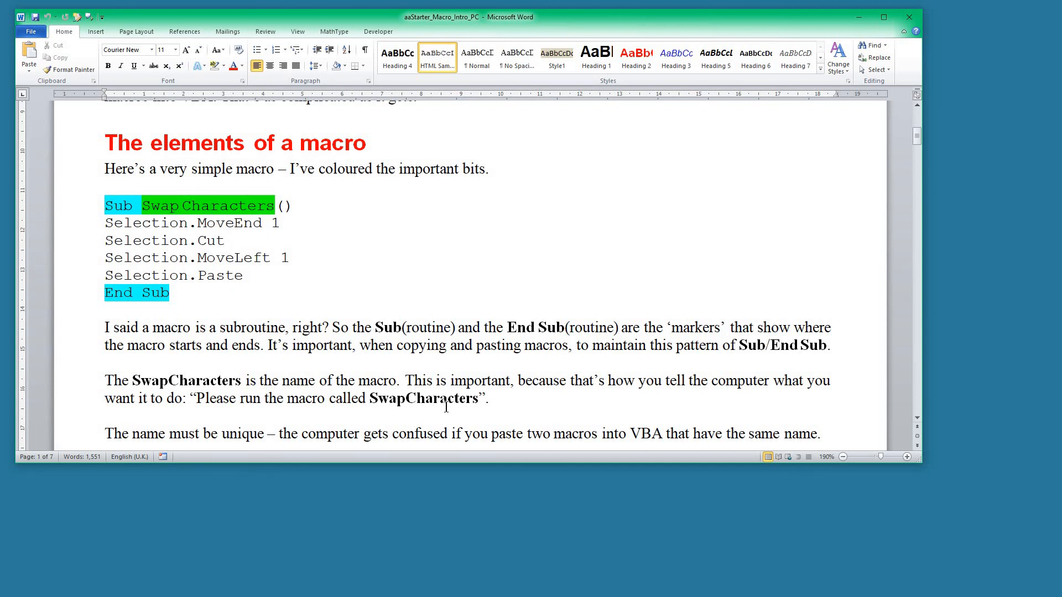
# - Go to the "How do I get into VBA?" section, bring up the Macros dialog beside the pictured examples, and dismiss it
pyautogui.scroll(-1, 429, 401)
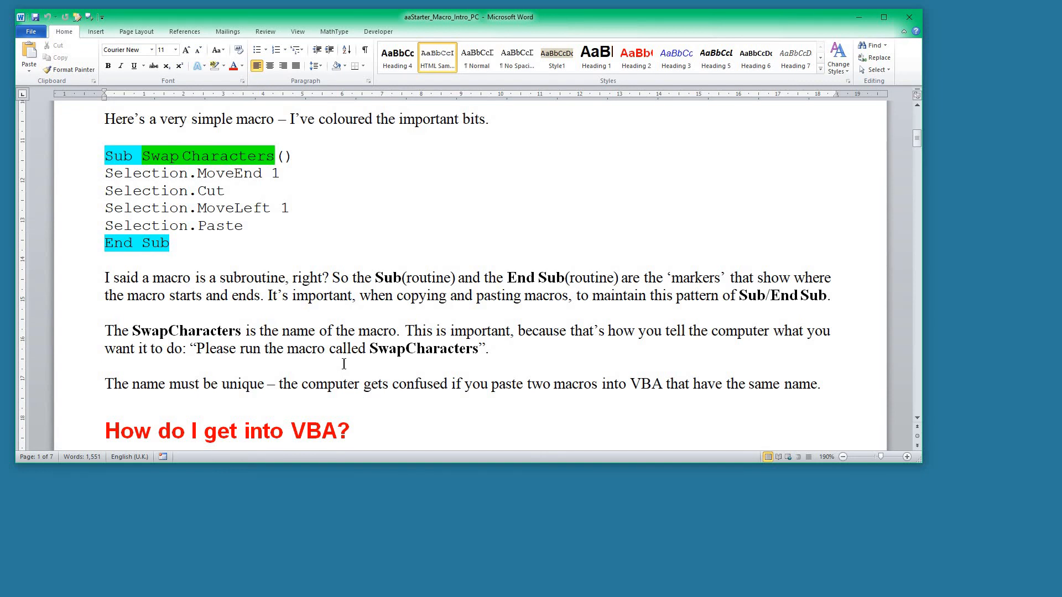
pyautogui.scroll(-1, 174, 350)
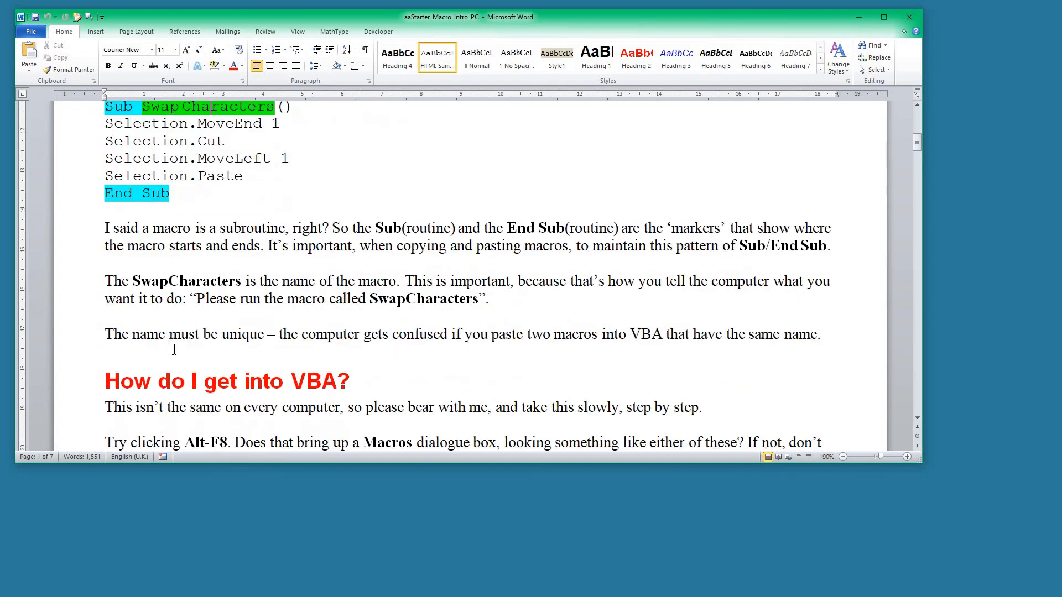
pyautogui.scroll(-2, 174, 350)
pyautogui.scroll(-3, 174, 350)
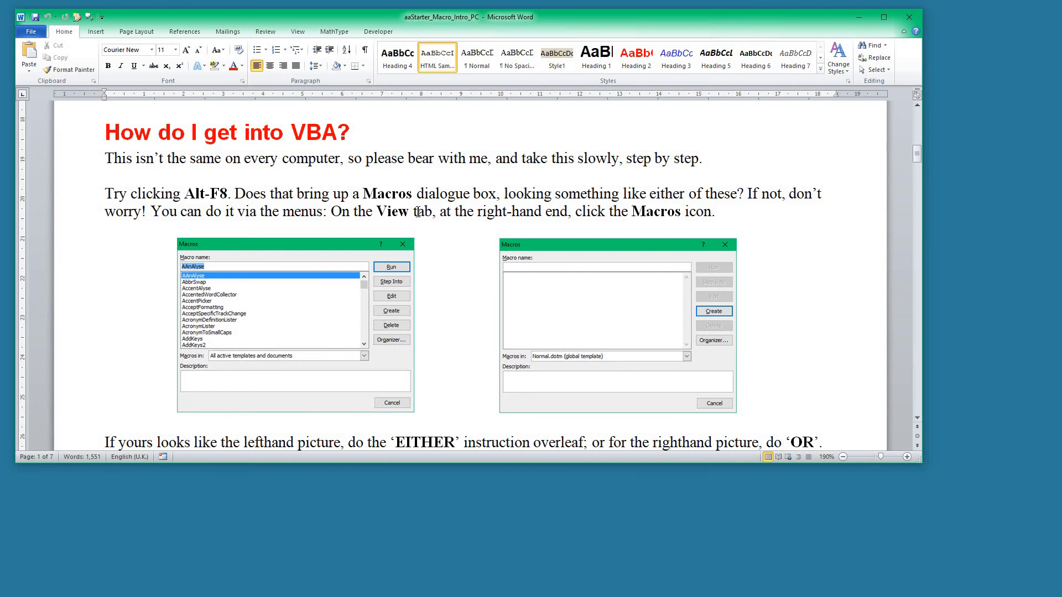
pyautogui.click(319, 197)
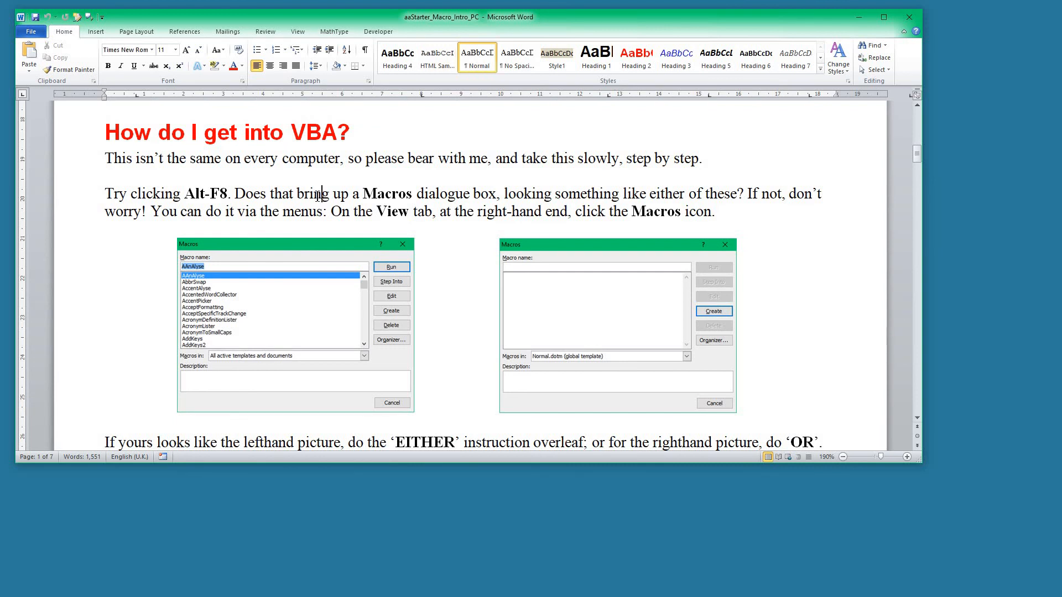
pyautogui.press('alt')
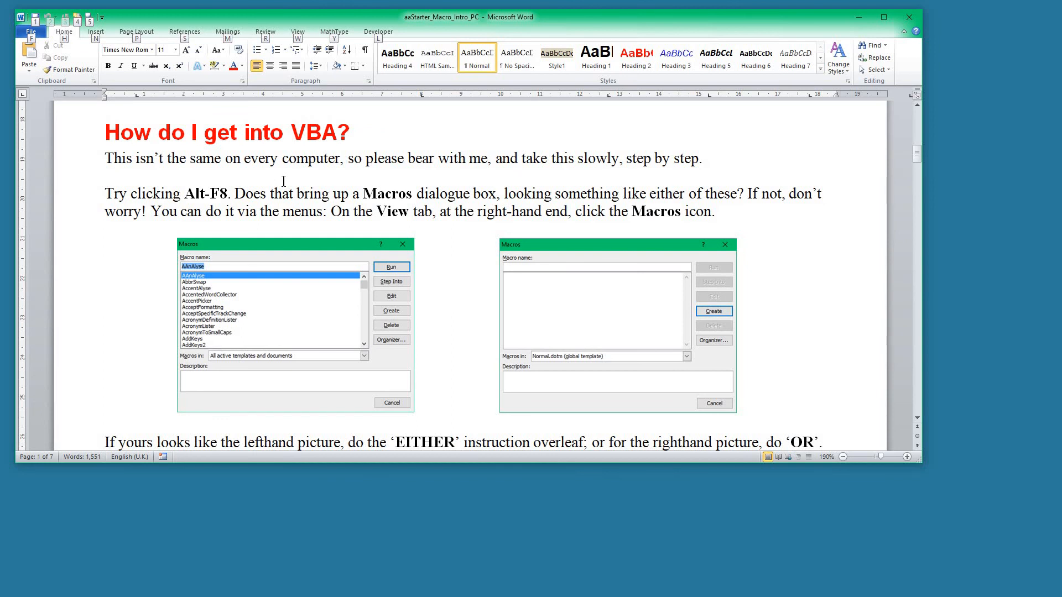
pyautogui.hotkey('alt', 'F8')
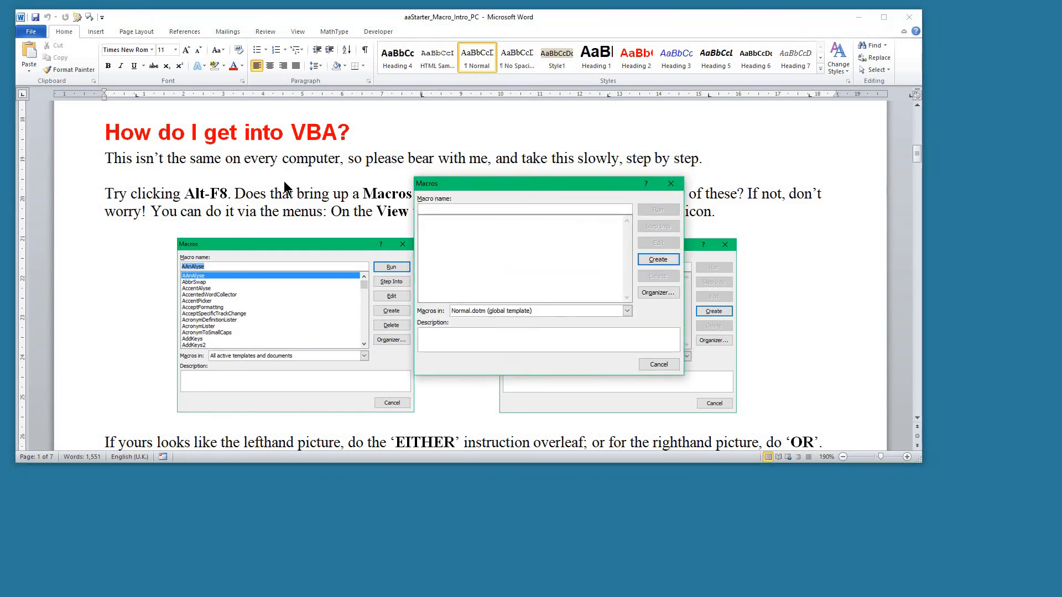
pyautogui.moveTo(546, 184); pyautogui.dragTo(293, 131)
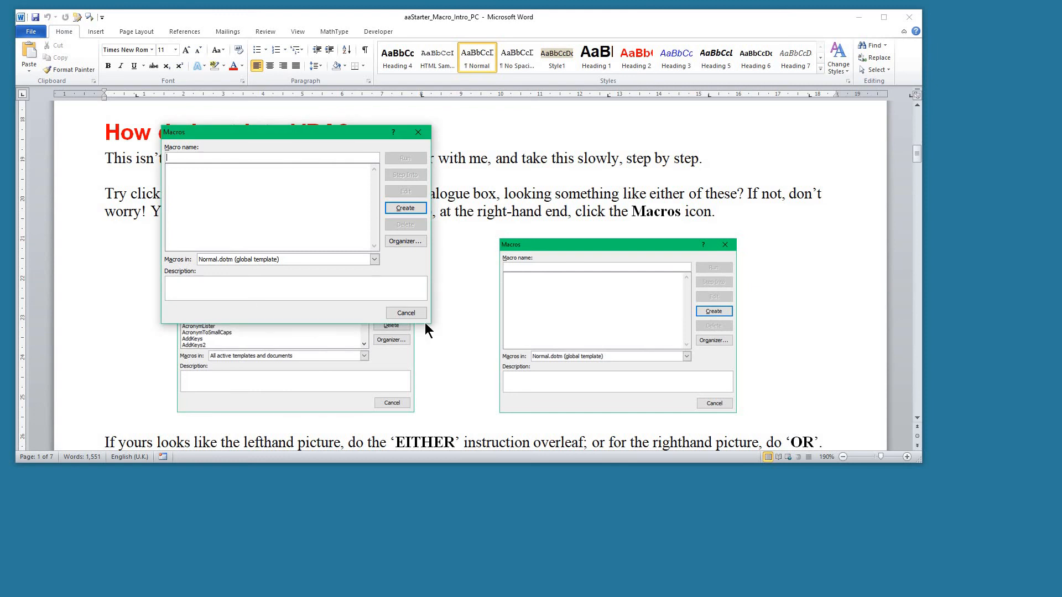
pyautogui.click(409, 313)
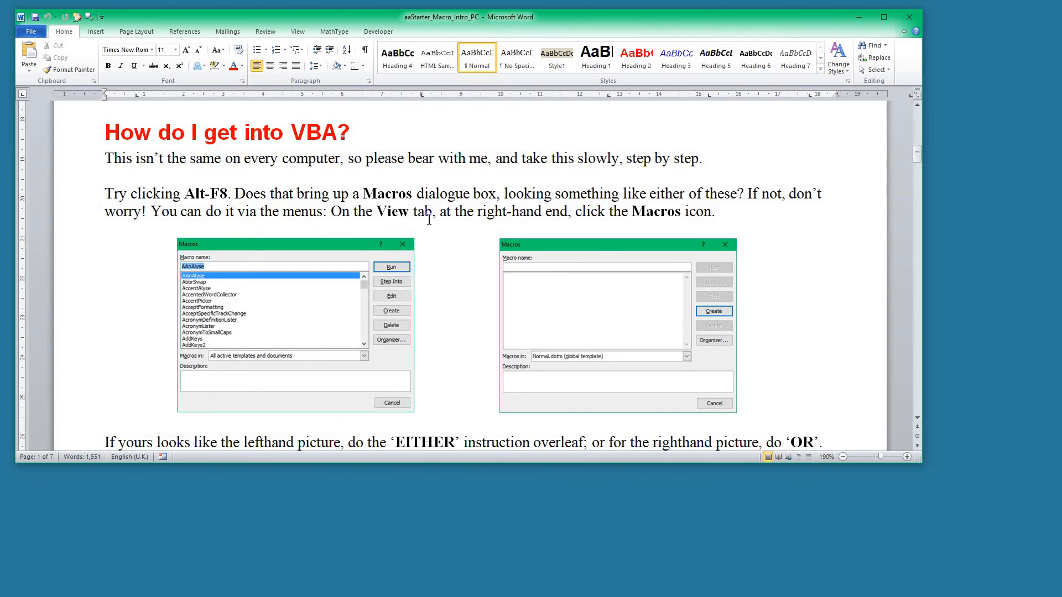
# - Reopen the Macros dialog through the View commands and cancel it without creating a macro
pyautogui.click(298, 32)
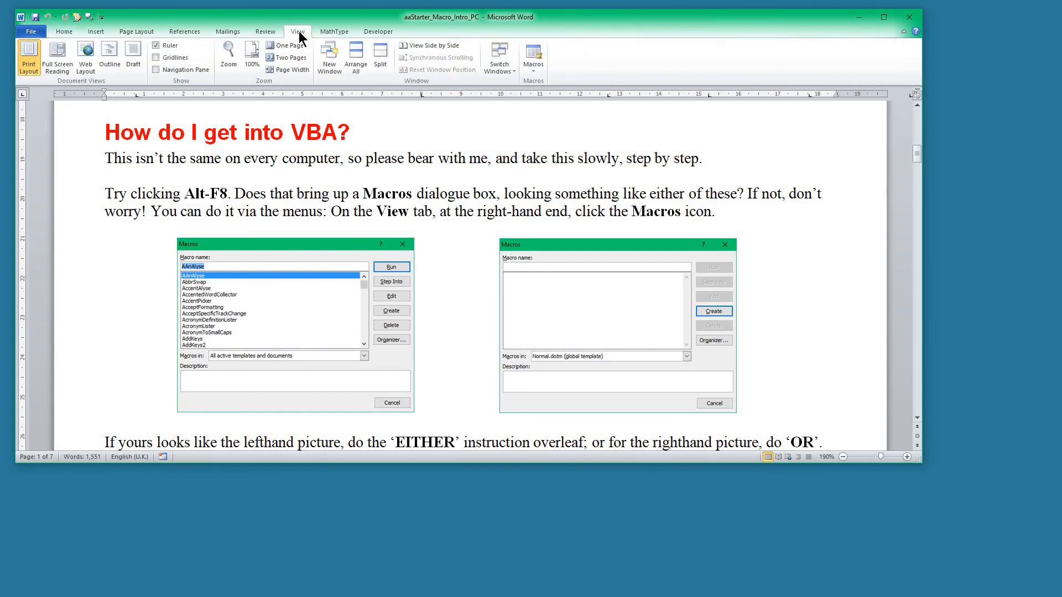
pyautogui.click(538, 53)
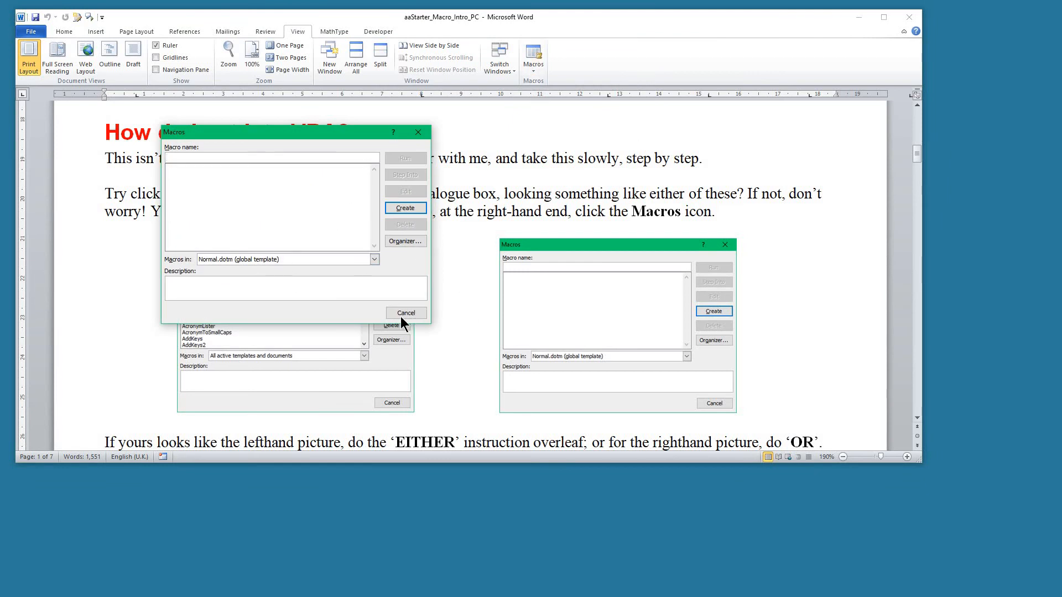
pyautogui.click(405, 313)
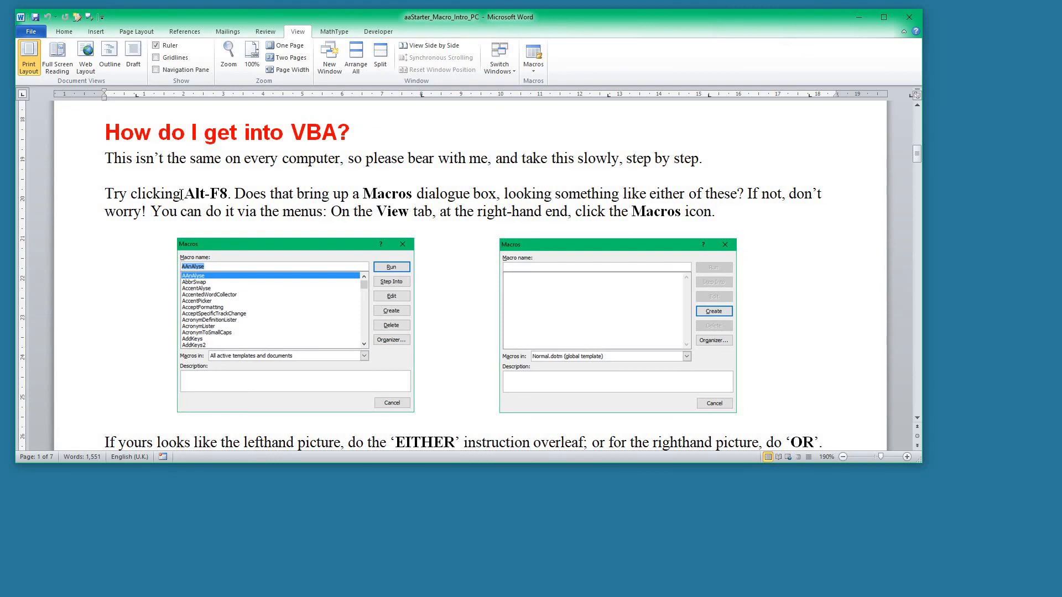
# - Review the Alt-F8 hint, the two pictured Macros dialogs, and the EITHER and OR instructions for lists with and without macros
pyautogui.moveTo(209, 194); pyautogui.dragTo(223, 193)
pyautogui.scroll(-1, 456, 252)
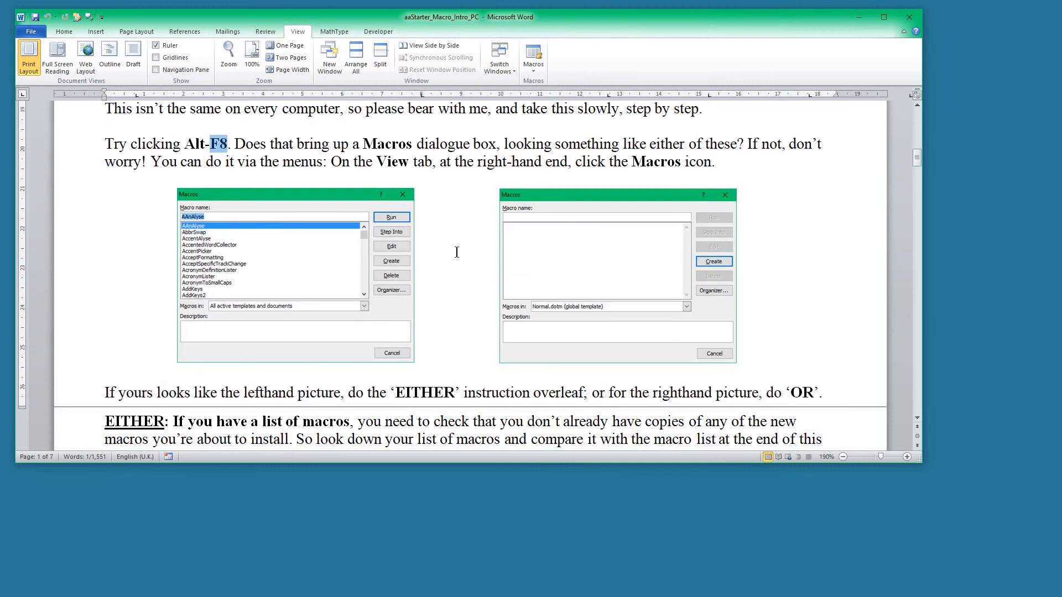
pyautogui.scroll(-1, 457, 253)
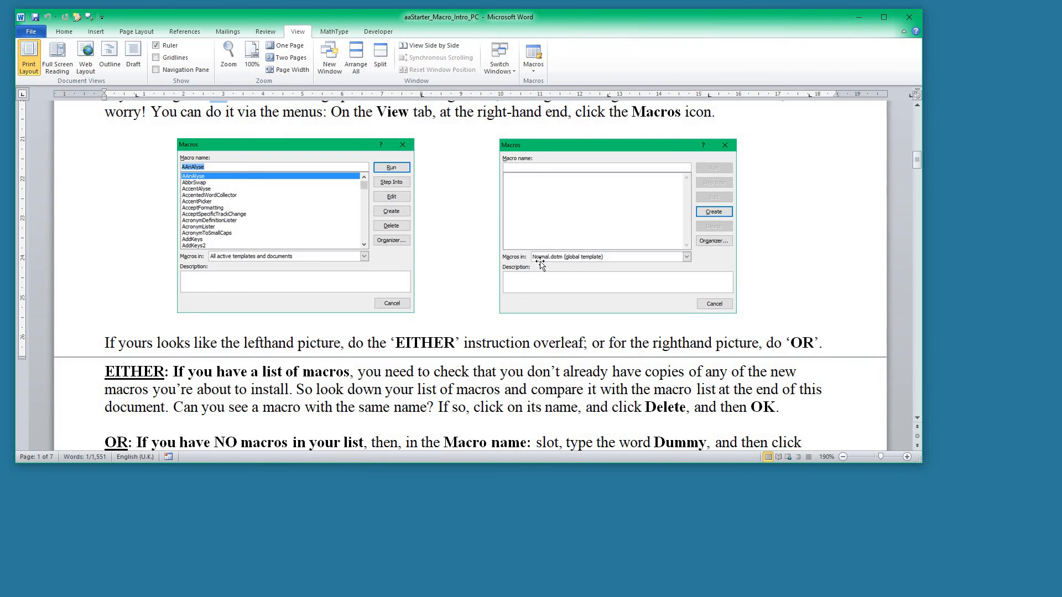
pyautogui.scroll(-3, 389, 265)
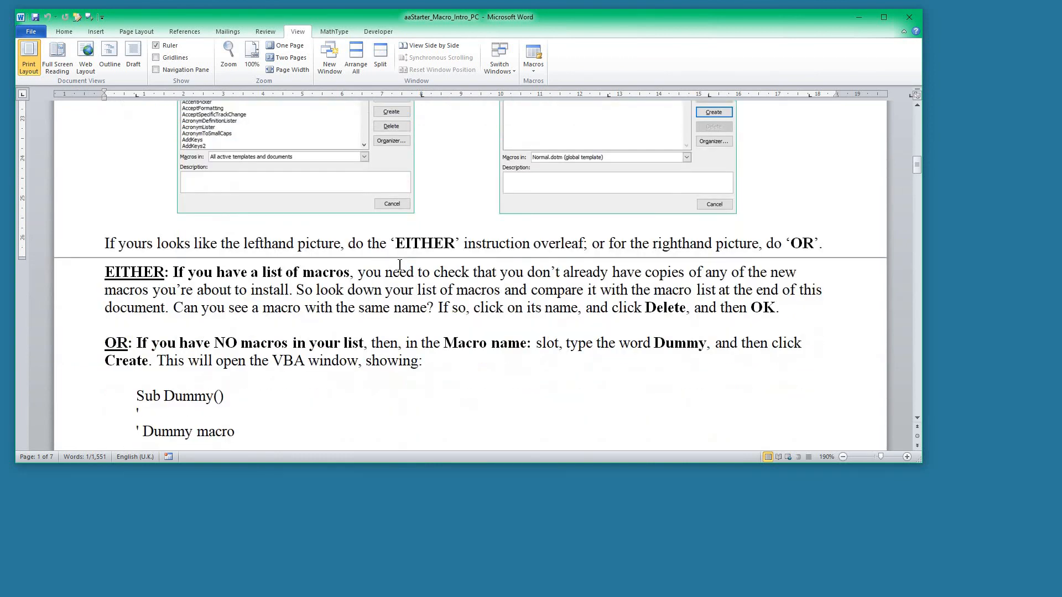
pyautogui.scroll(3, 684, 239)
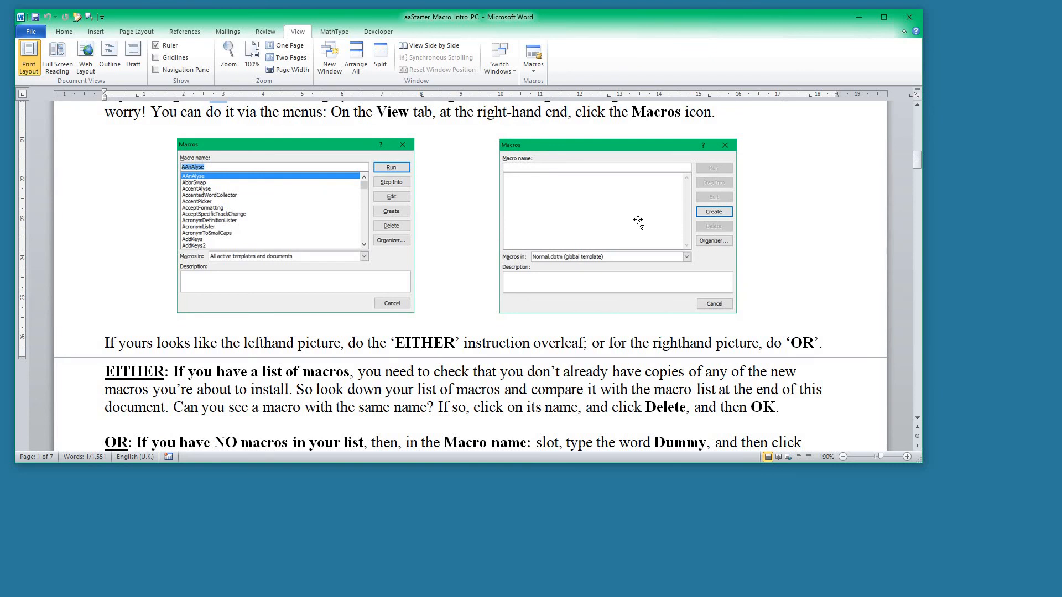
pyautogui.scroll(-1, 600, 213)
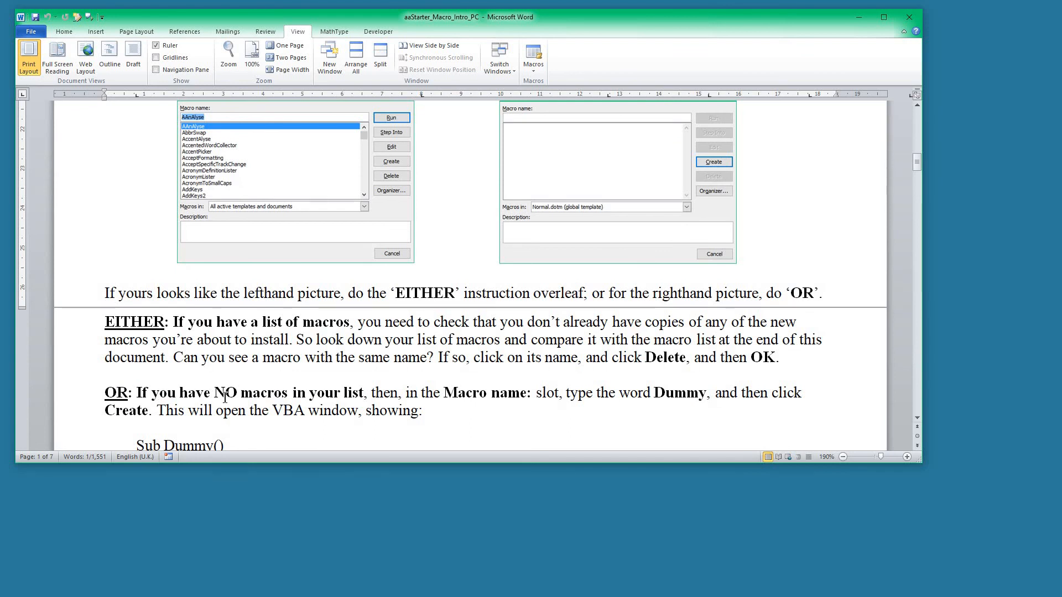
pyautogui.scroll(-1, 238, 396)
pyautogui.scroll(-1, 223, 335)
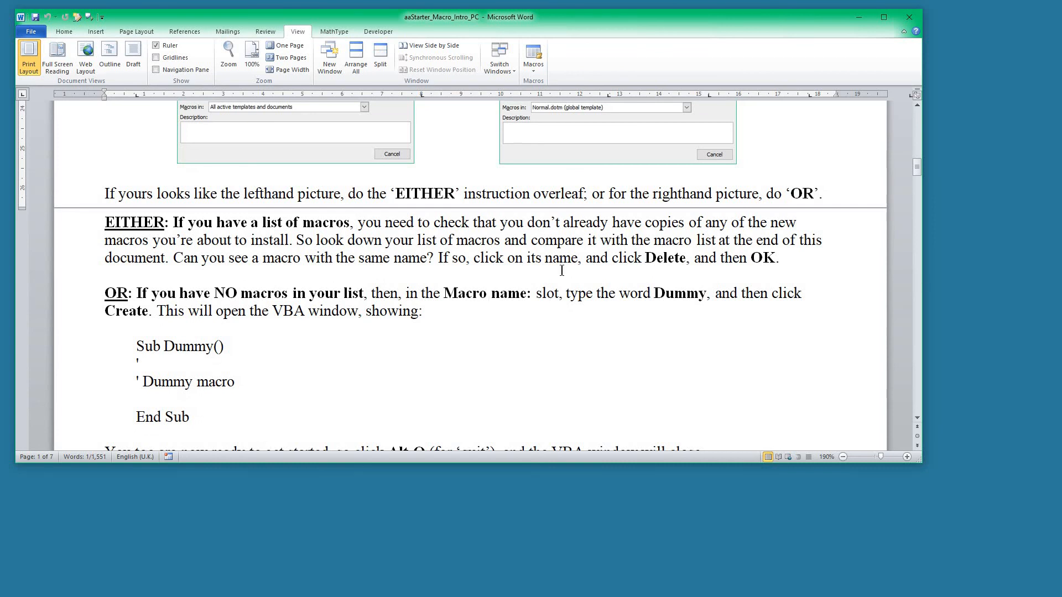
pyautogui.scroll(1, 455, 190)
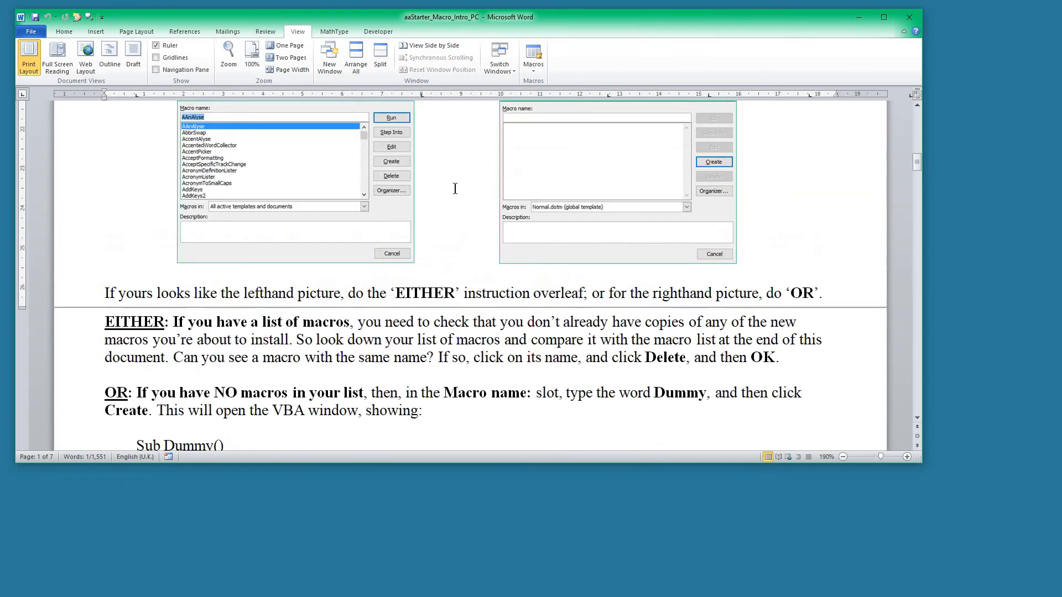
# - Create a macro named Dummy in Normal.dotm (global template) and move the VBA window partly clear of the document
pyautogui.click(465, 164)
pyautogui.hotkey('alt', 'F8')
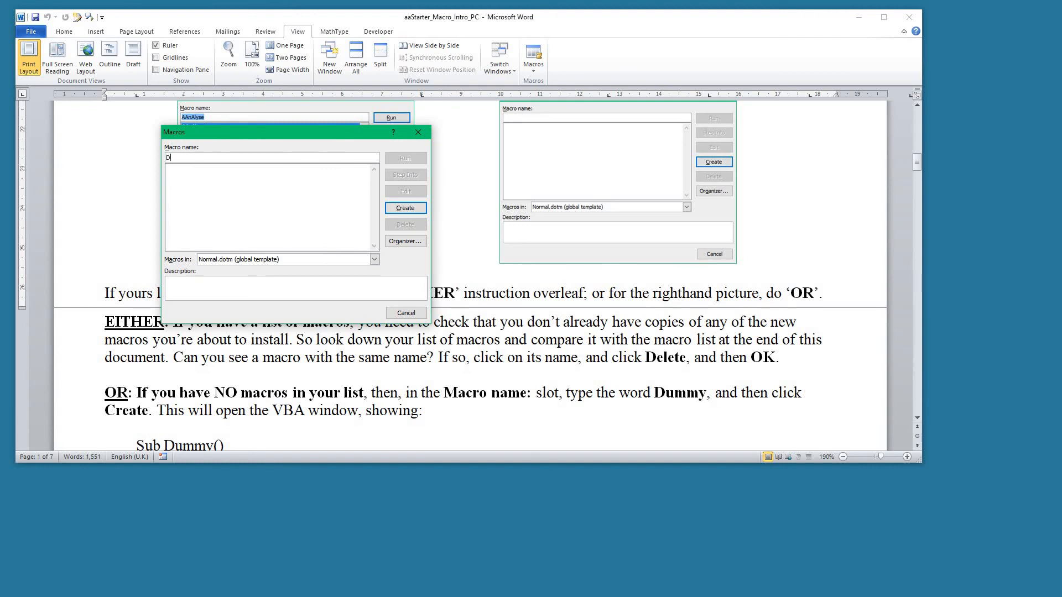
pyautogui.write('mm')
pyautogui.click(416, 208)
pyautogui.moveTo(475, 61); pyautogui.dragTo(693, 18)
# - Compare the new Dummy macro's code with the guide's Sub Dummy() sample, and close the VBA editor to return to Word
pyautogui.click(225, 377)
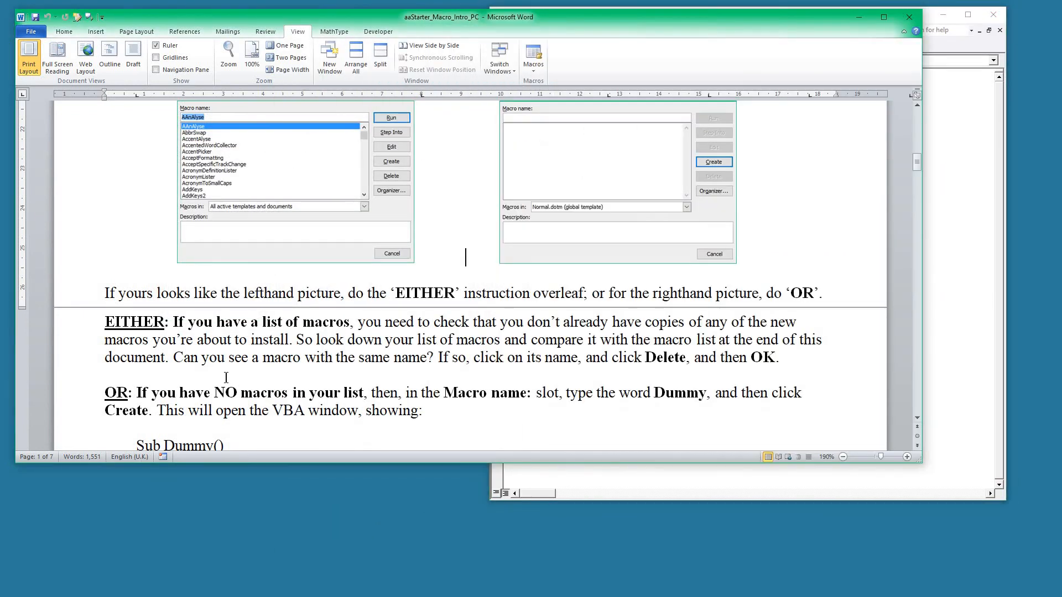
pyautogui.scroll(-5, 228, 375)
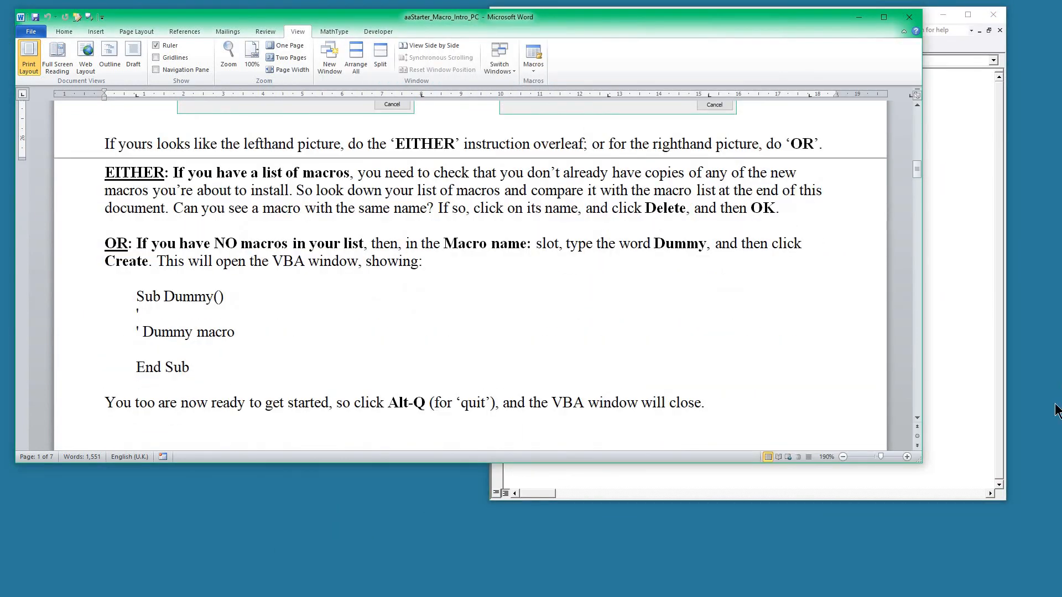
pyautogui.click(961, 391)
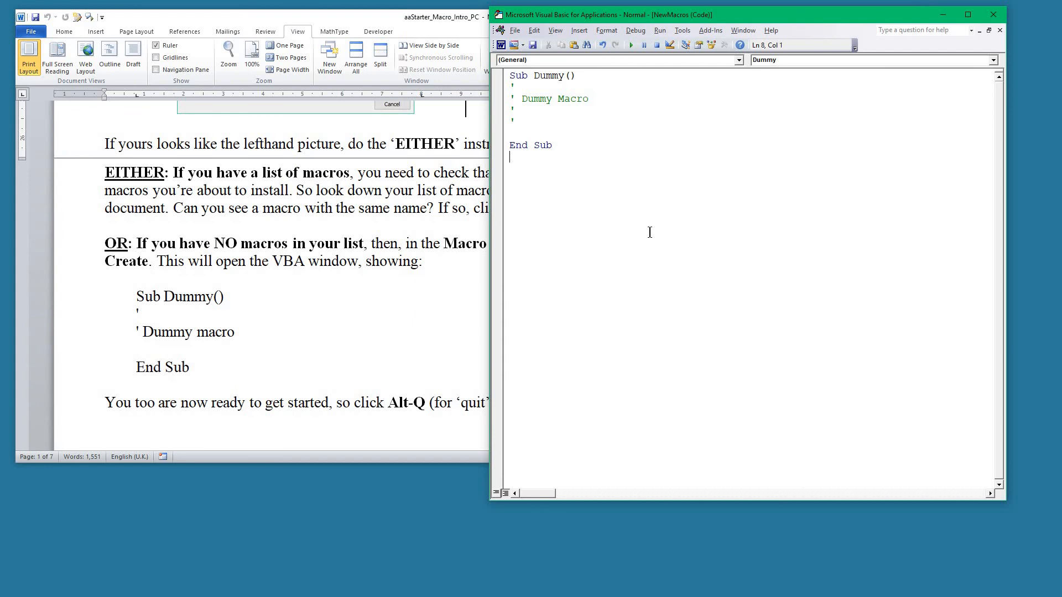
pyautogui.click(516, 31)
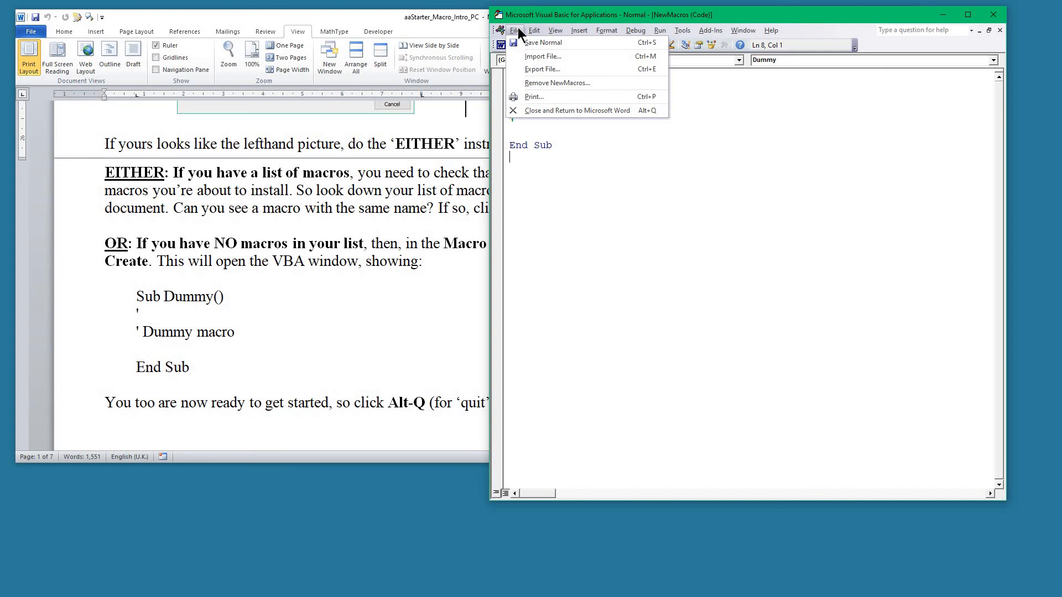
pyautogui.click(552, 112)
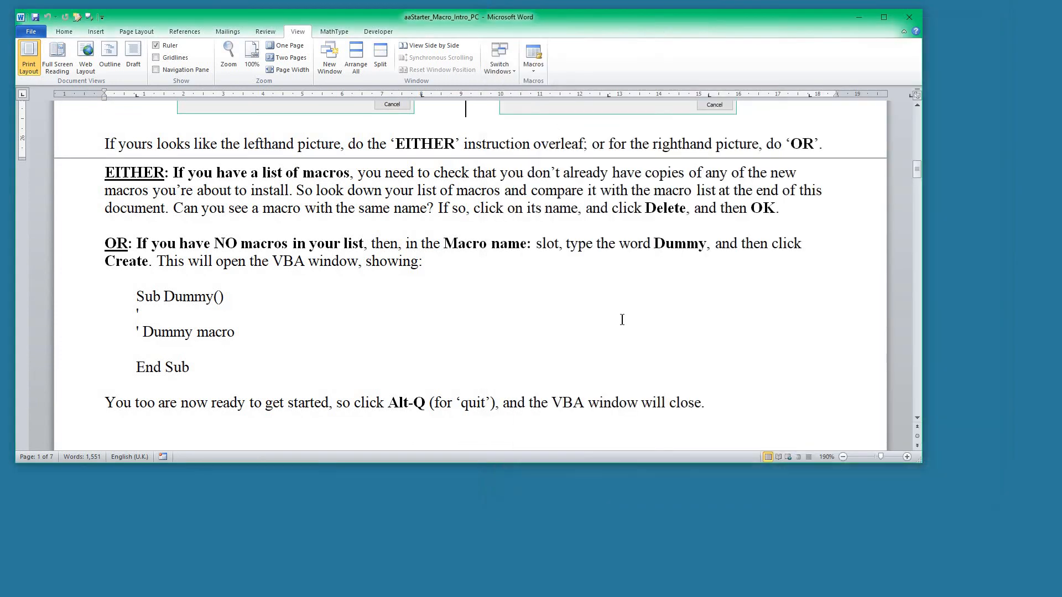
# - Read the numbered instructions under "Add the Starter Pack macros" in the guide
pyautogui.scroll(-3, 302, 307)
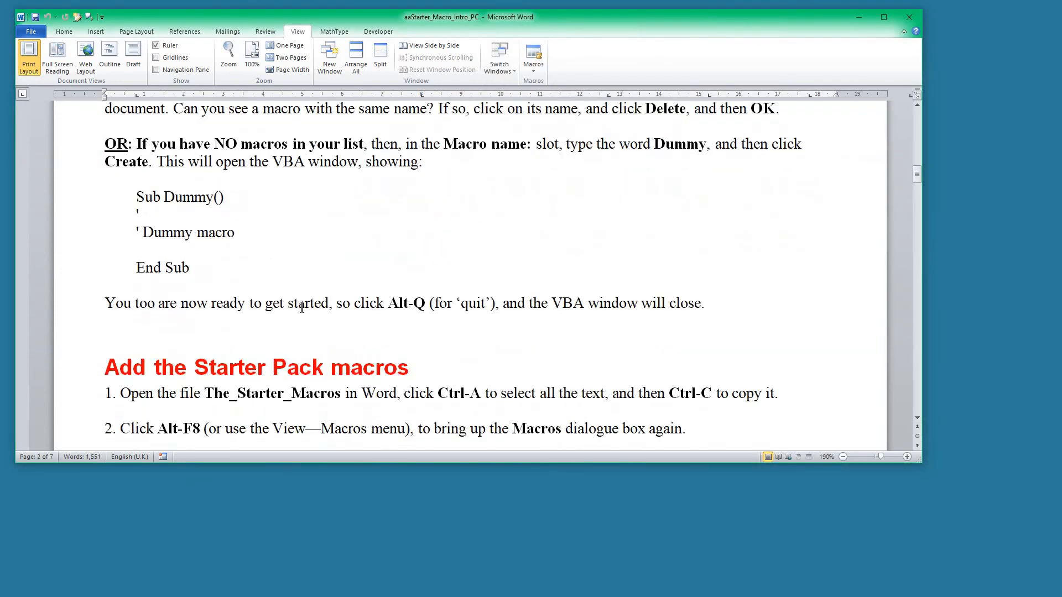
pyautogui.scroll(-4, 302, 307)
pyautogui.scroll(-1, 302, 307)
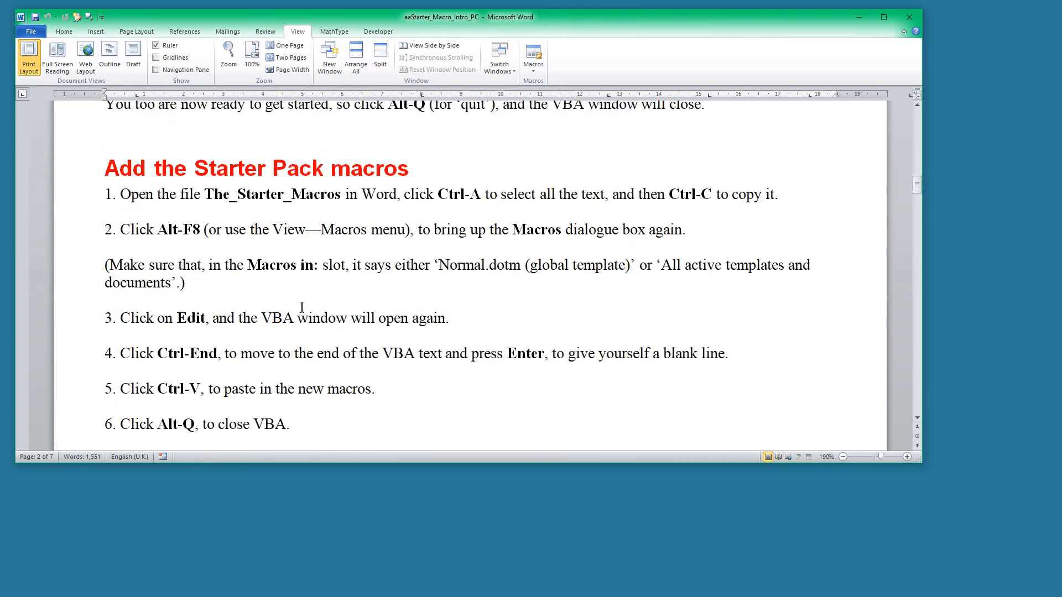
pyautogui.scroll(-1, 302, 308)
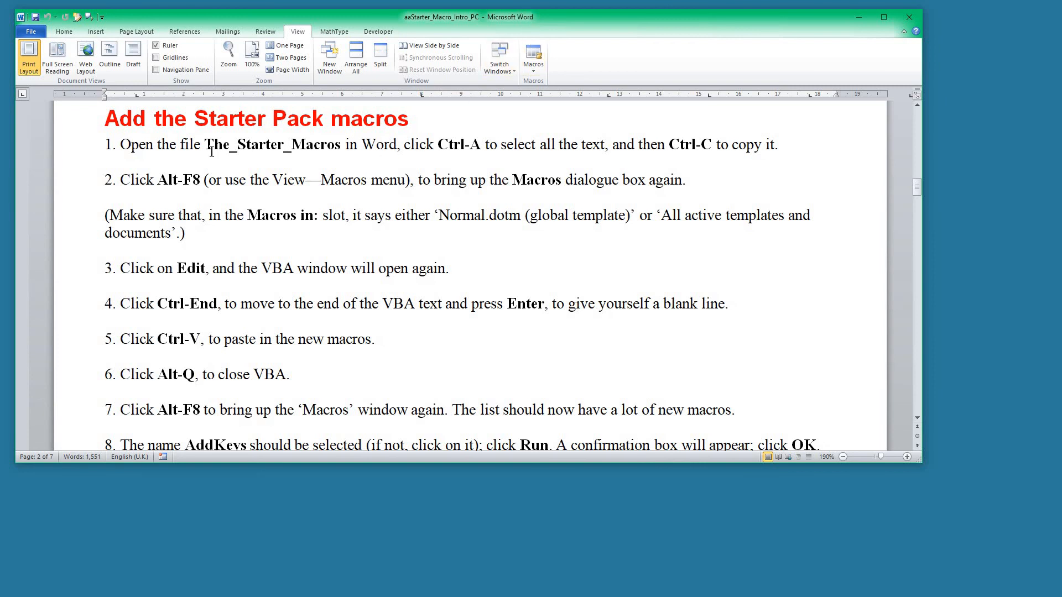
# - Open the file The_Starter_Macros, narrow its window and place it beside the guide document
pyautogui.hotkey('ctrl', 'o')
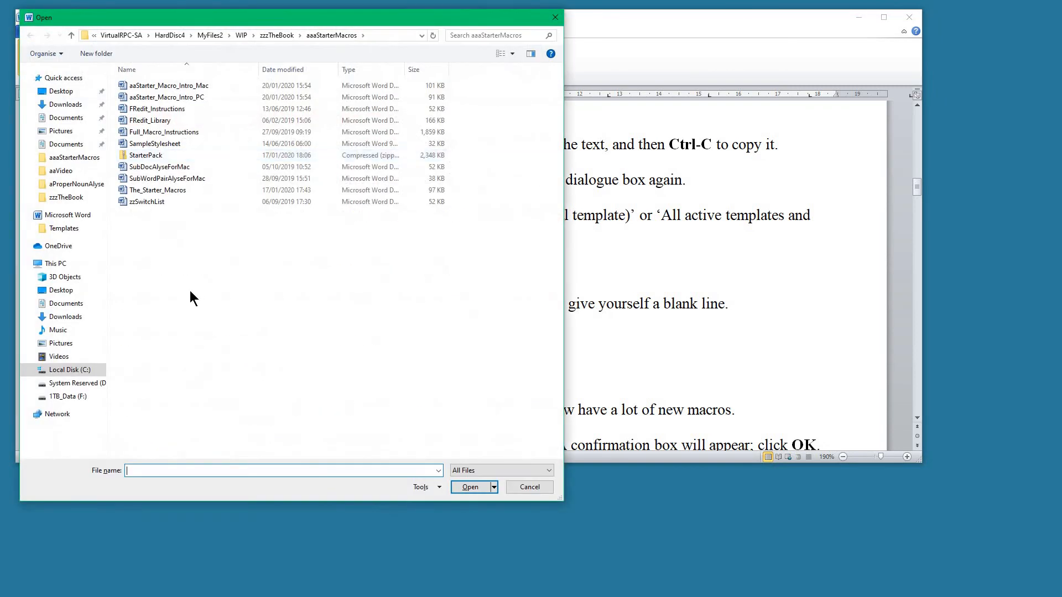
pyautogui.click(154, 191)
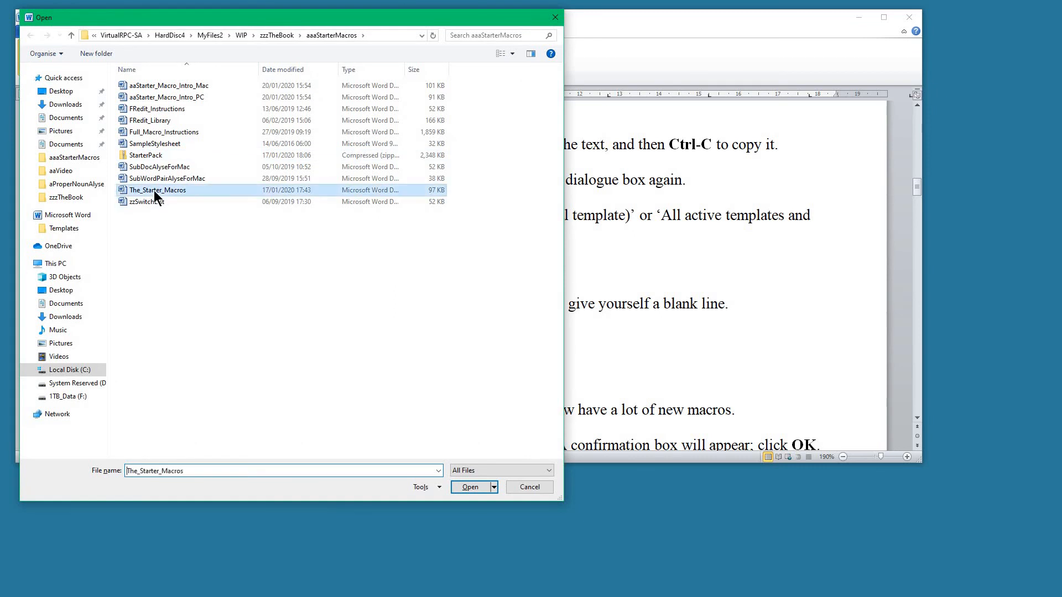
pyautogui.click(471, 487)
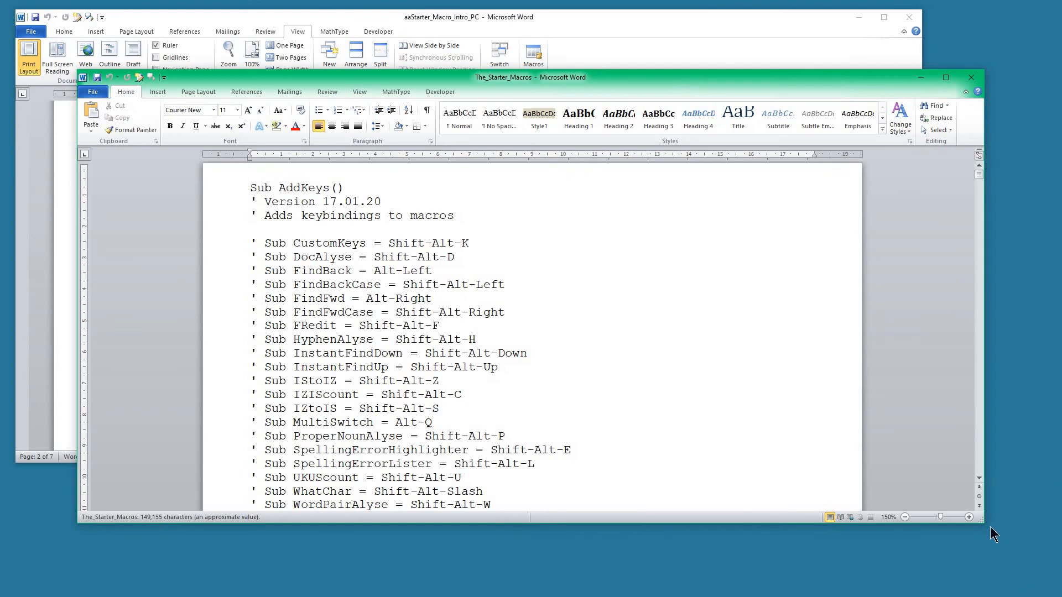
pyautogui.moveTo(982, 522); pyautogui.dragTo(406, 560)
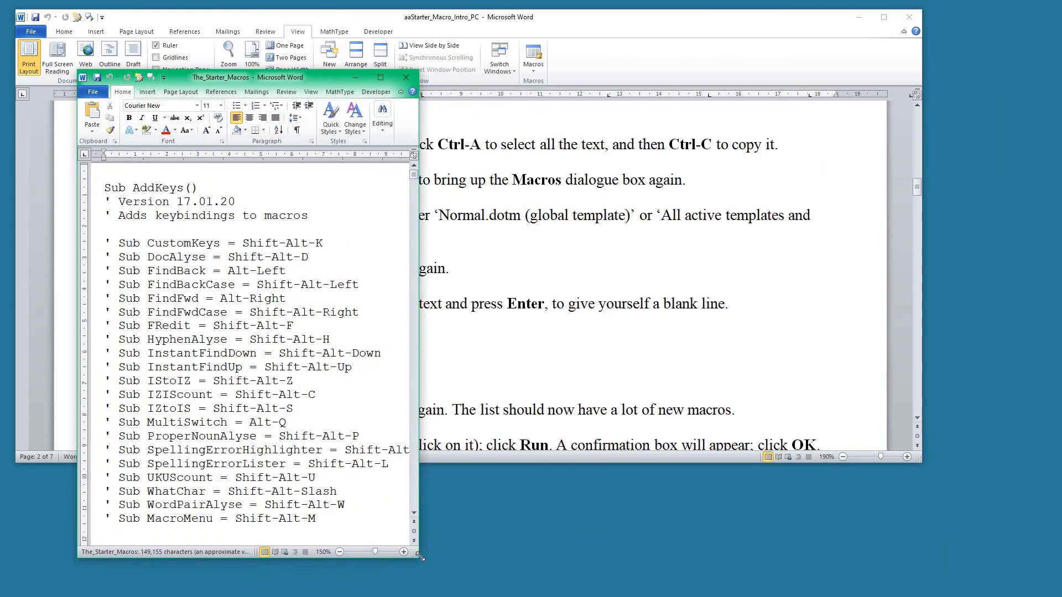
pyautogui.moveTo(314, 75); pyautogui.dragTo(967, 47)
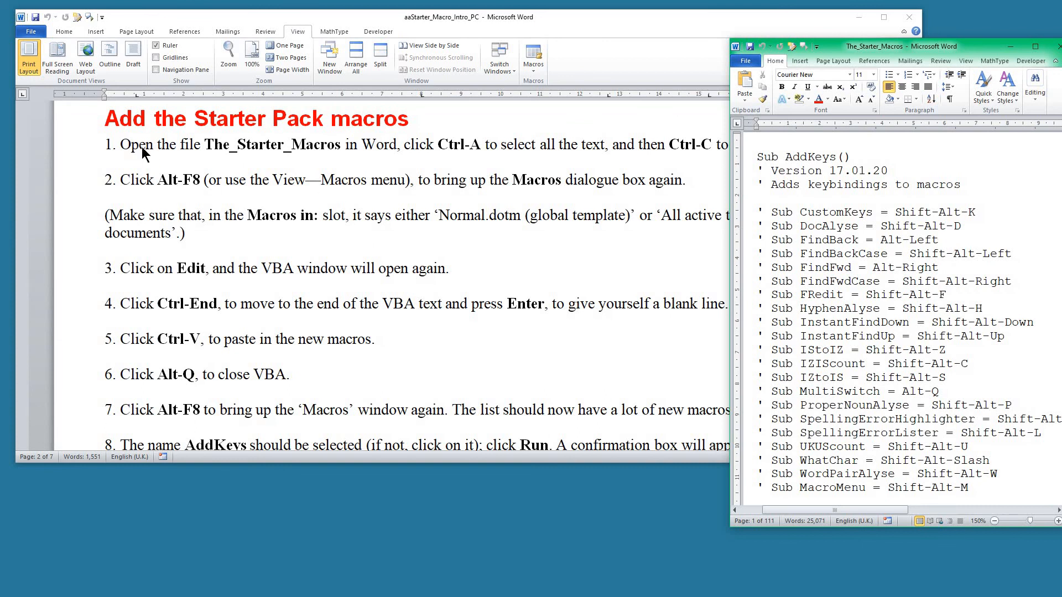
# - Select and copy the entire text of The_Starter_Macros
pyautogui.click(483, 145)
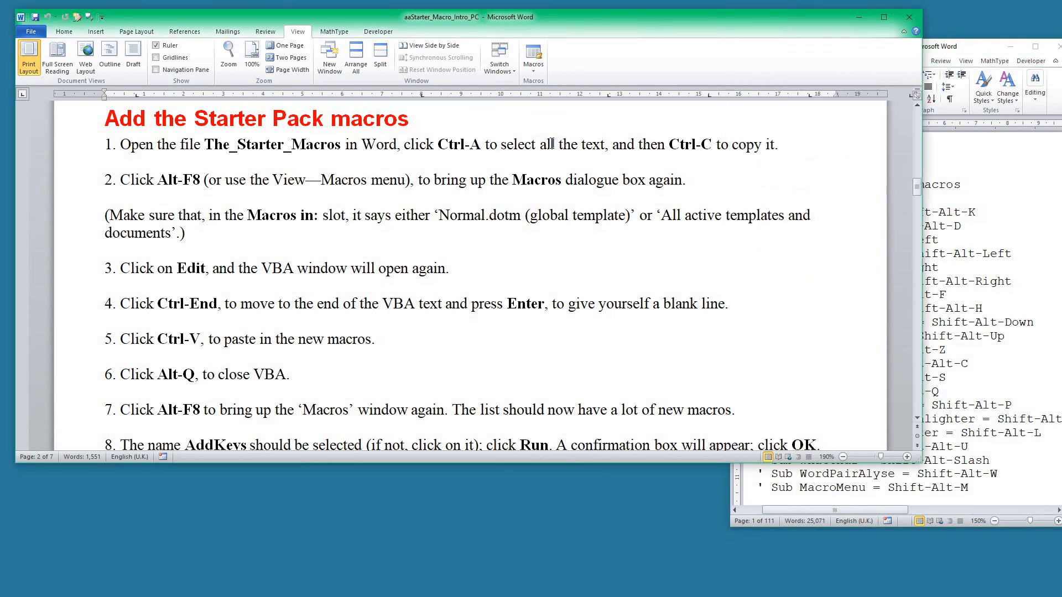
pyautogui.click(965, 225)
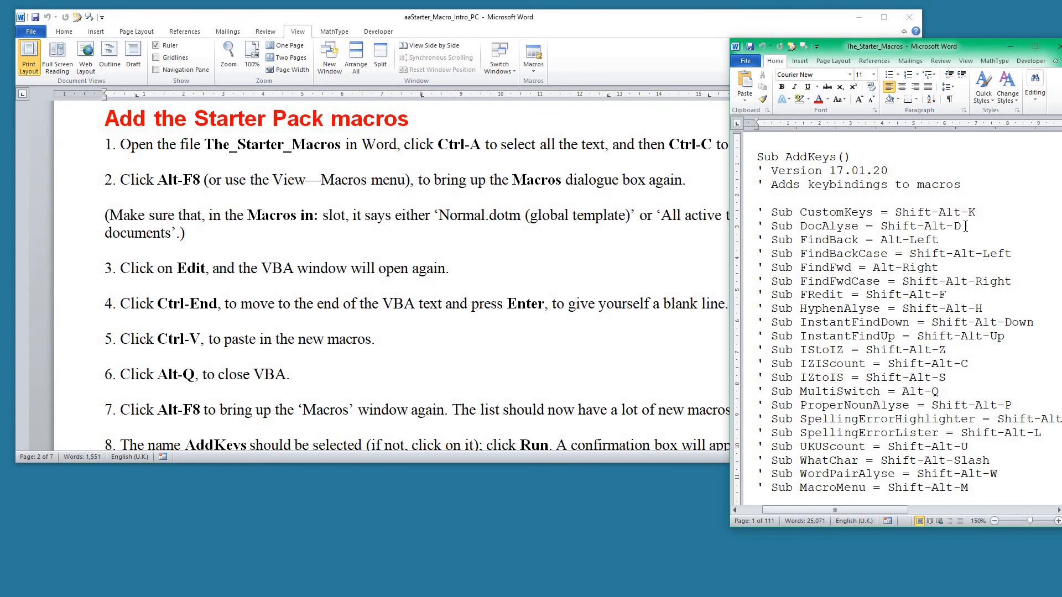
pyautogui.hotkey('ctrl', 'a')
pyautogui.hotkey('ctrl', 'c')
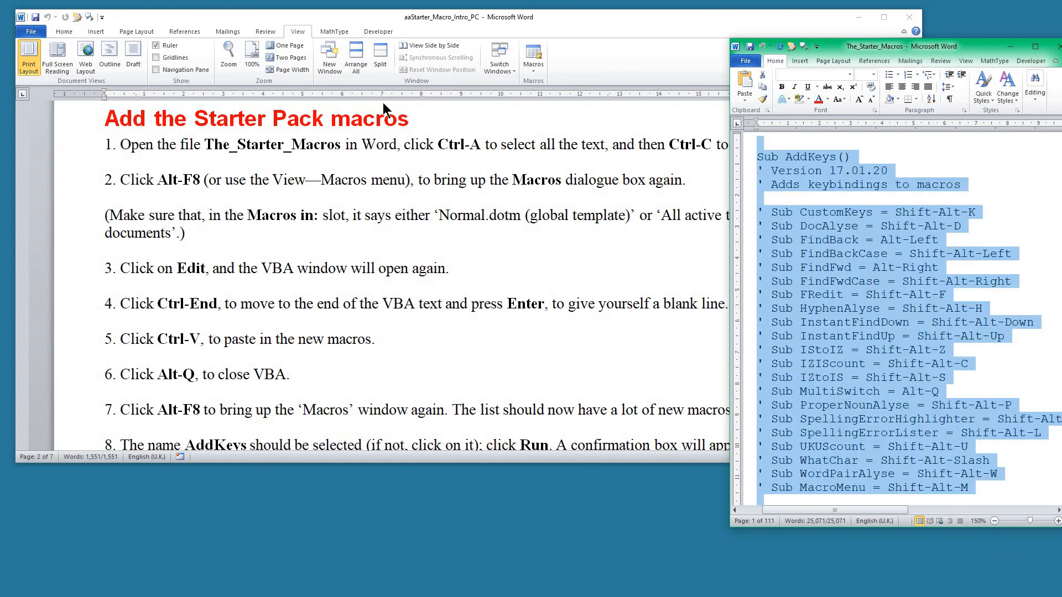
# - Return to the guide, open the Dummy macro in Normal.dotm for editing, and move the VBA window clear of the instructions
pyautogui.click(361, 20)
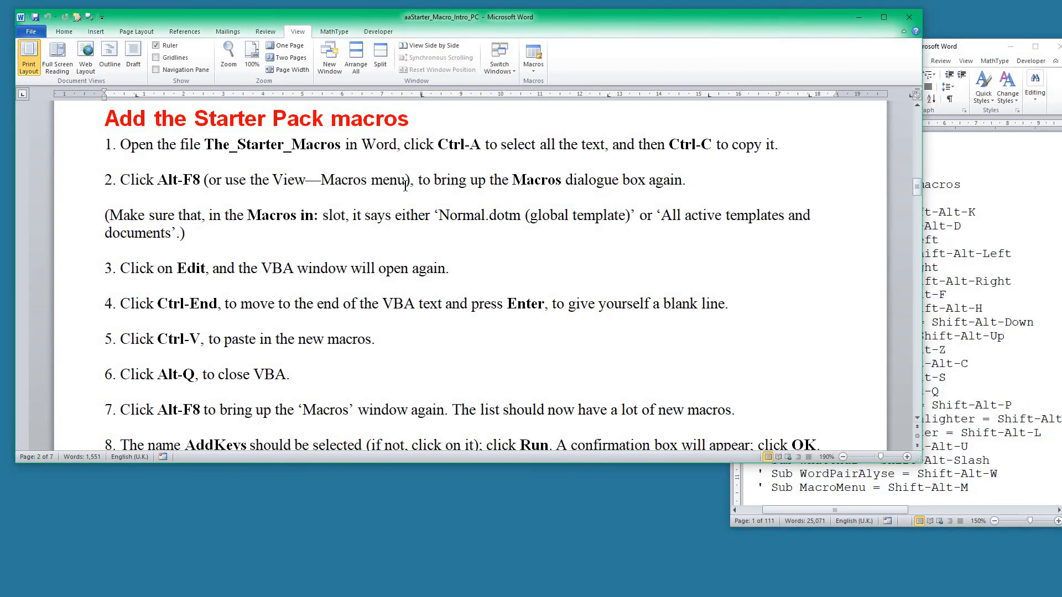
pyautogui.hotkey('alt', 'F8')
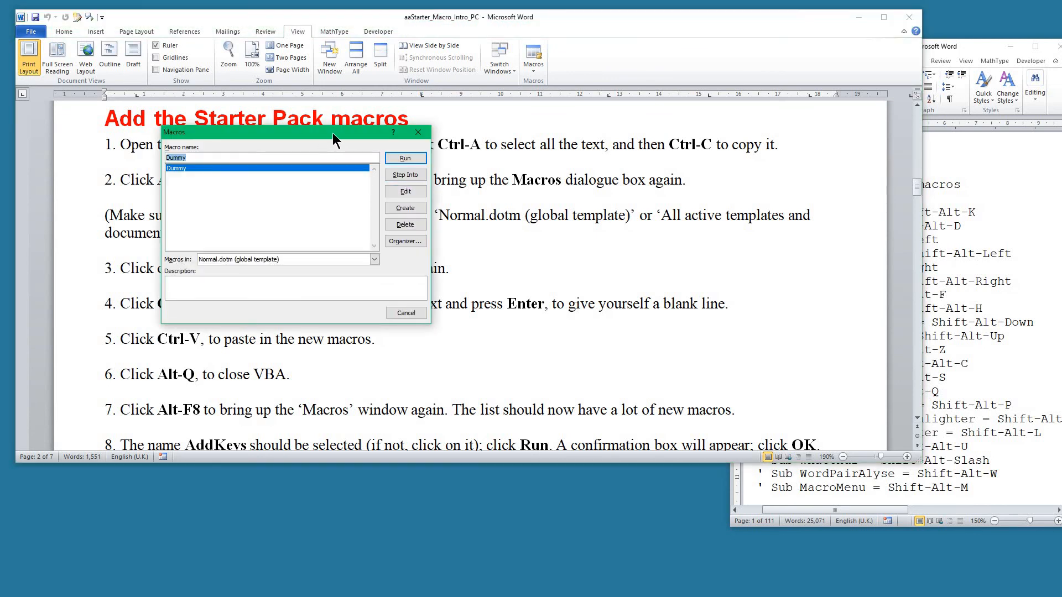
pyautogui.moveTo(656, 161); pyautogui.dragTo(727, 230)
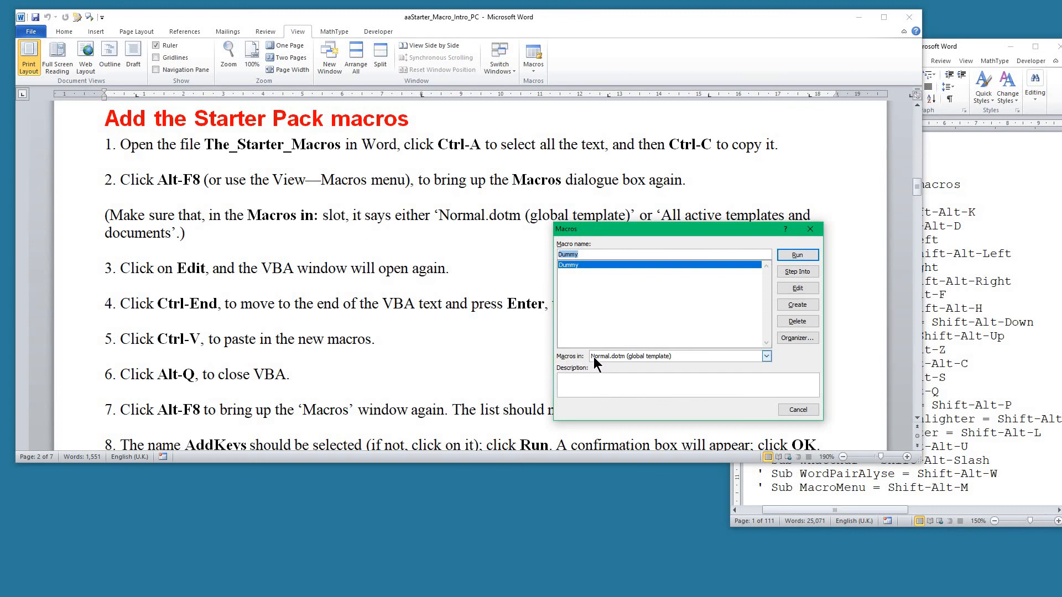
pyautogui.moveTo(658, 227); pyautogui.dragTo(665, 242)
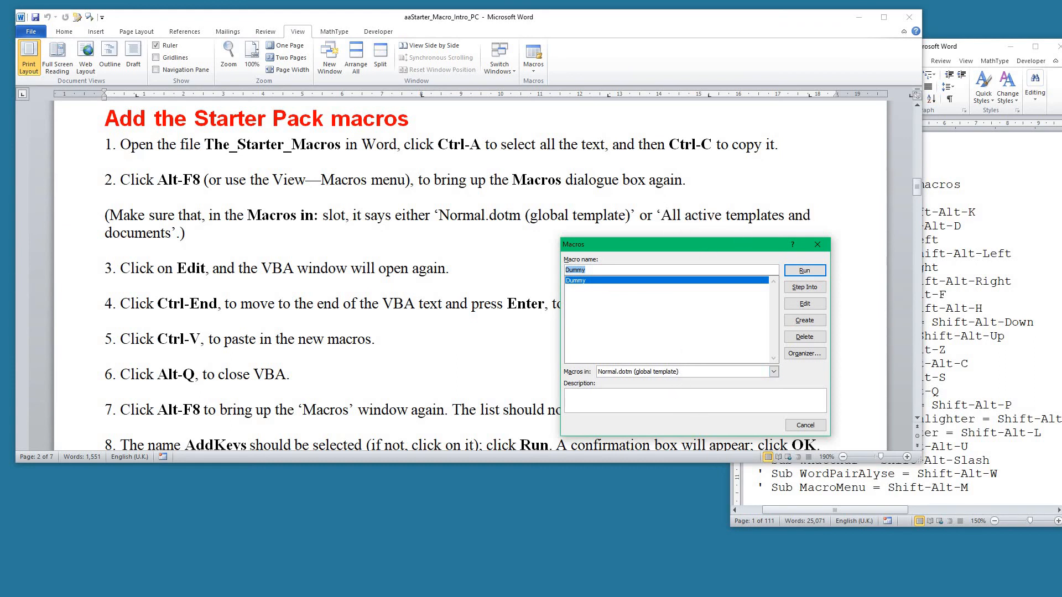
pyautogui.moveTo(616, 243); pyautogui.dragTo(631, 147)
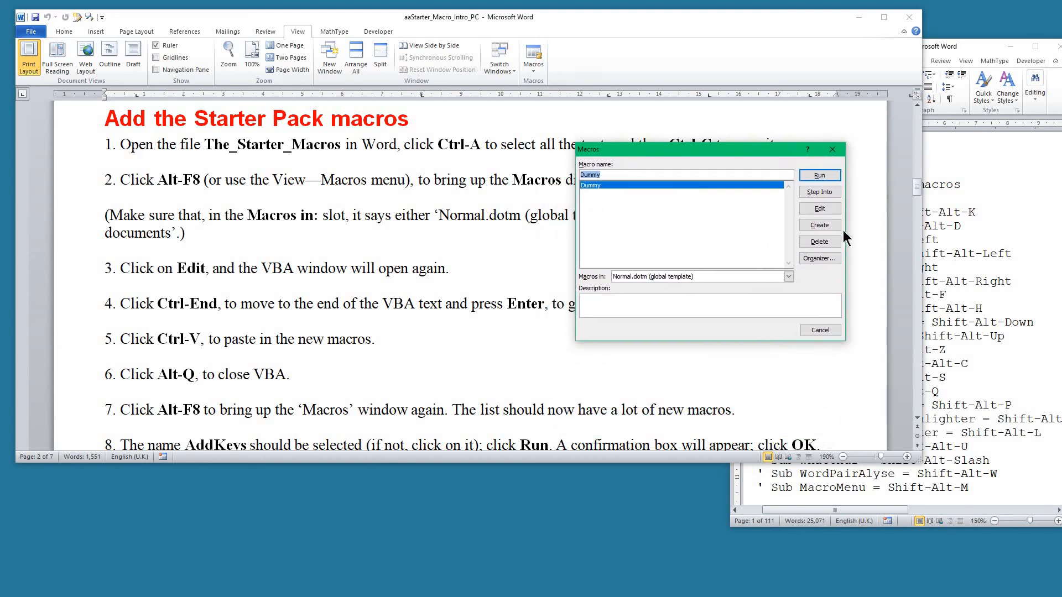
pyautogui.click(818, 209)
pyautogui.moveTo(480, 59); pyautogui.dragTo(581, 65)
pyautogui.moveTo(660, 64); pyautogui.dragTo(770, 62)
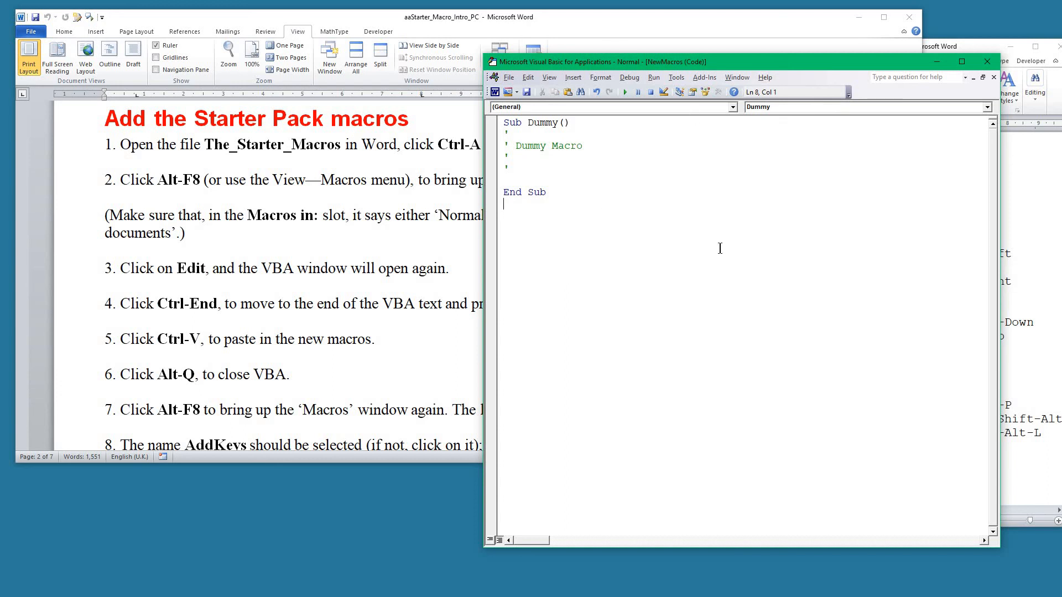
pyautogui.moveTo(639, 62); pyautogui.dragTo(711, 31)
# - Paste the copied starter macros on a blank line at the end of the VBA code and close the VBA editor
pyautogui.hotkey('ctrl', 'End')
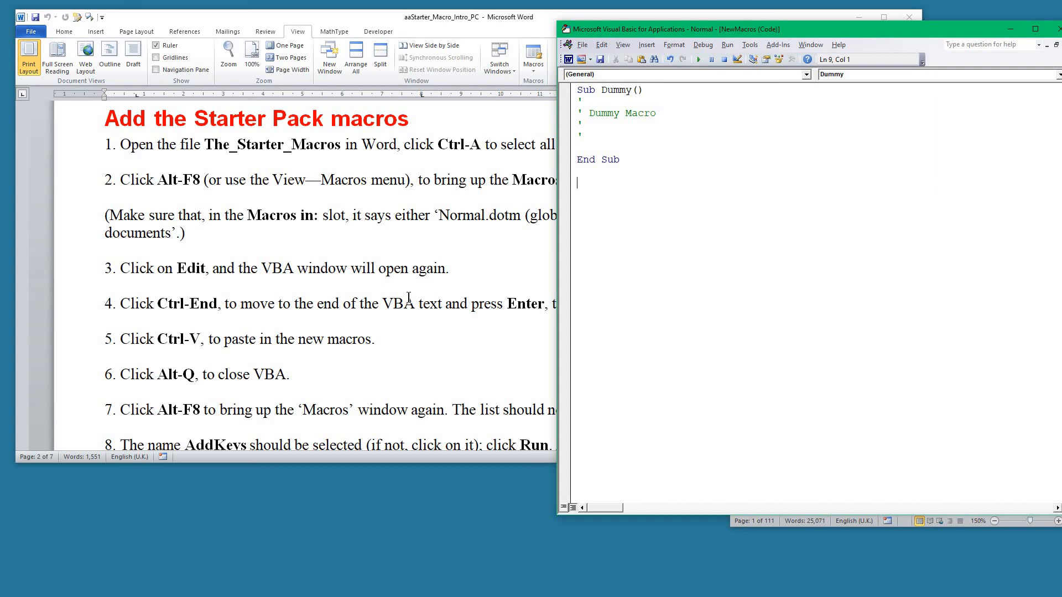
pyautogui.hotkey('ctrl', 'v')
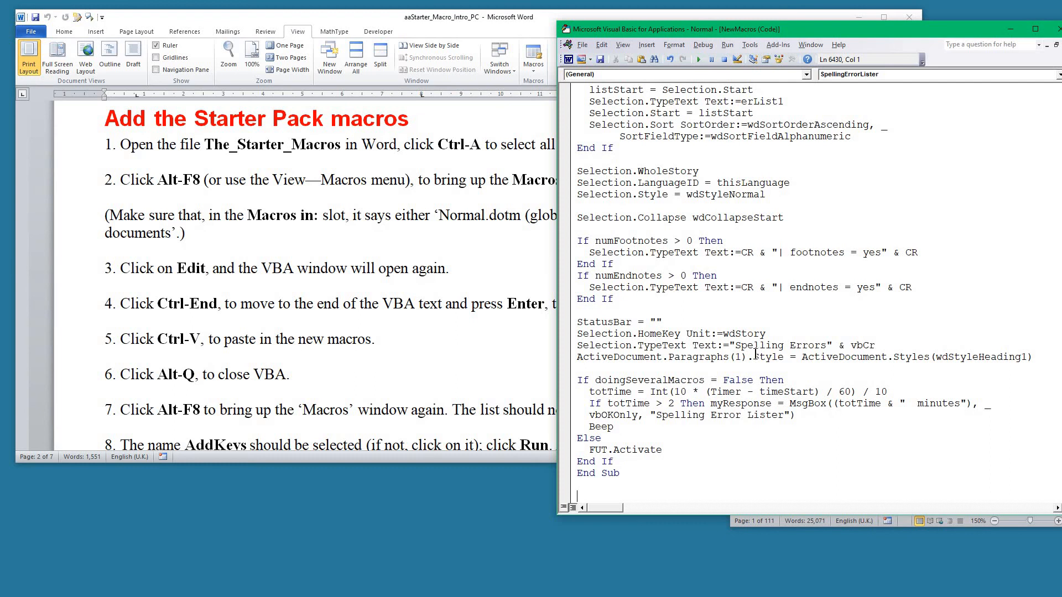
pyautogui.hotkey('alt', 'q')
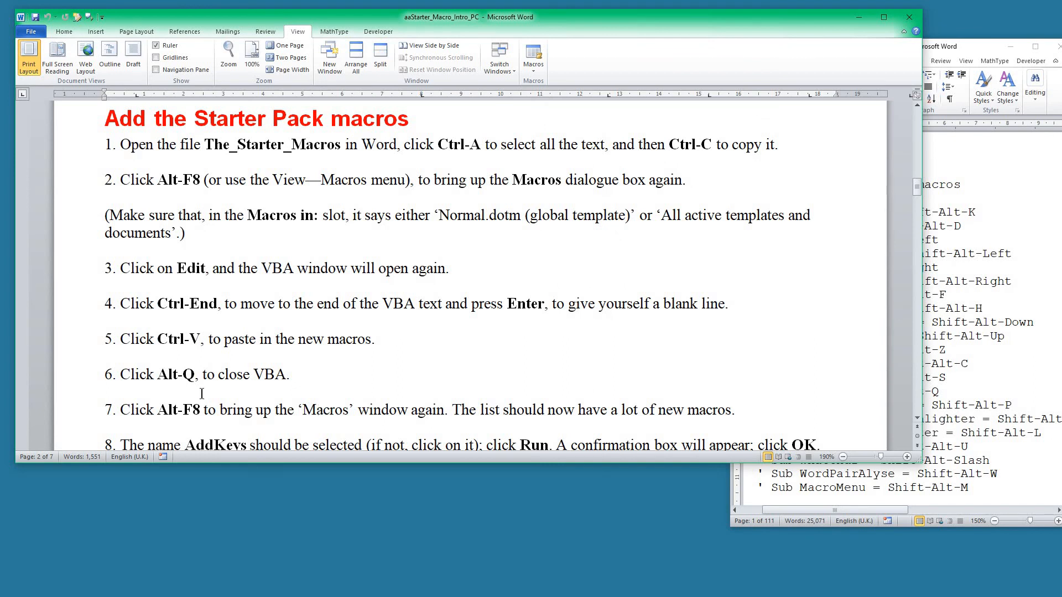
# - Try to run the AddKeys macro while the guide document is active
pyautogui.scroll(-5, 299, 373)
pyautogui.scroll(-1, 293, 344)
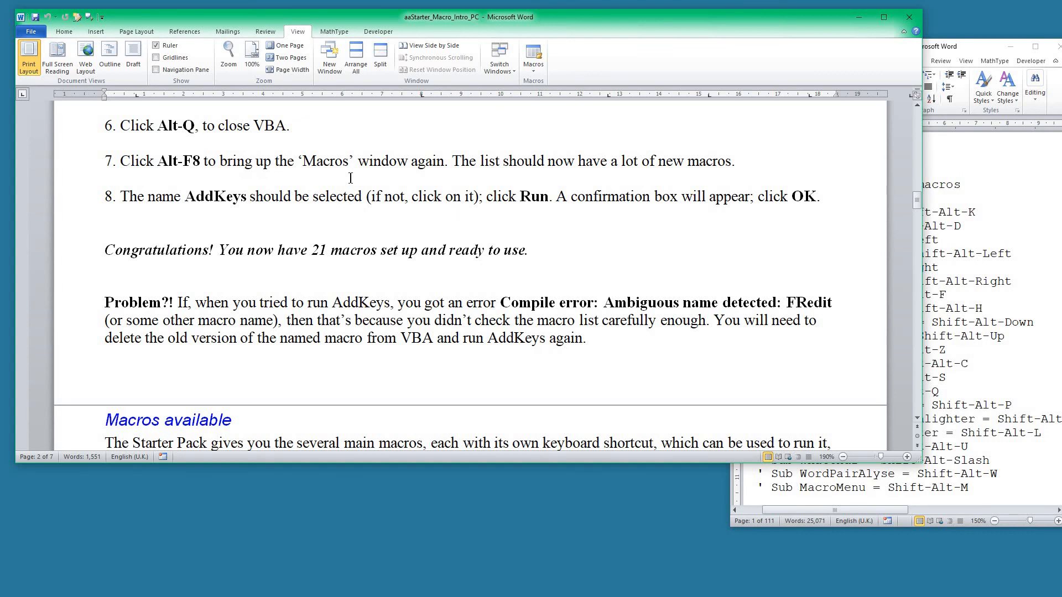
pyautogui.hotkey('alt', 'F8')
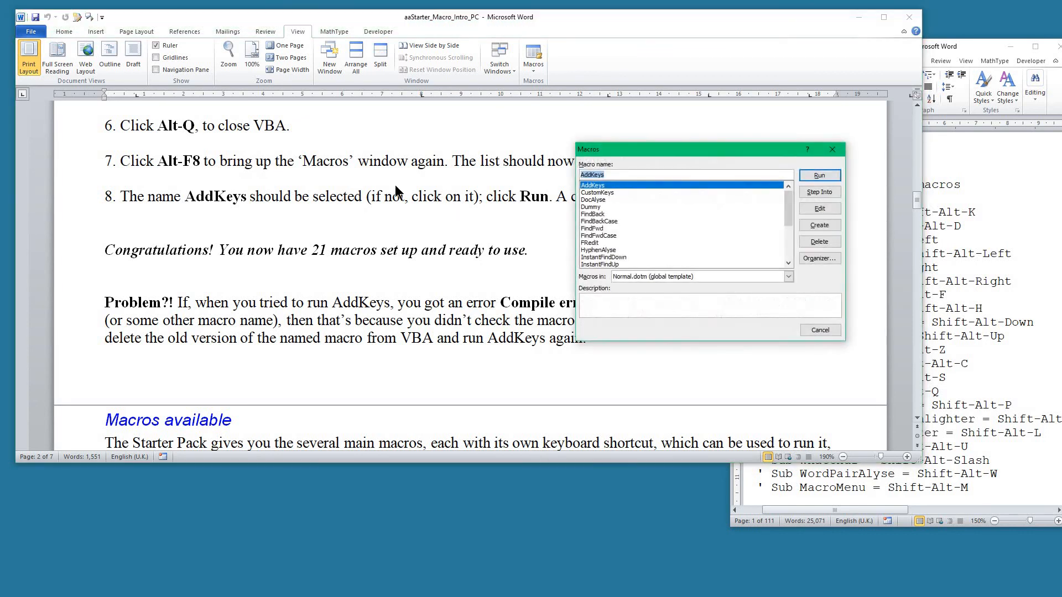
pyautogui.moveTo(702, 145); pyautogui.dragTo(646, 255)
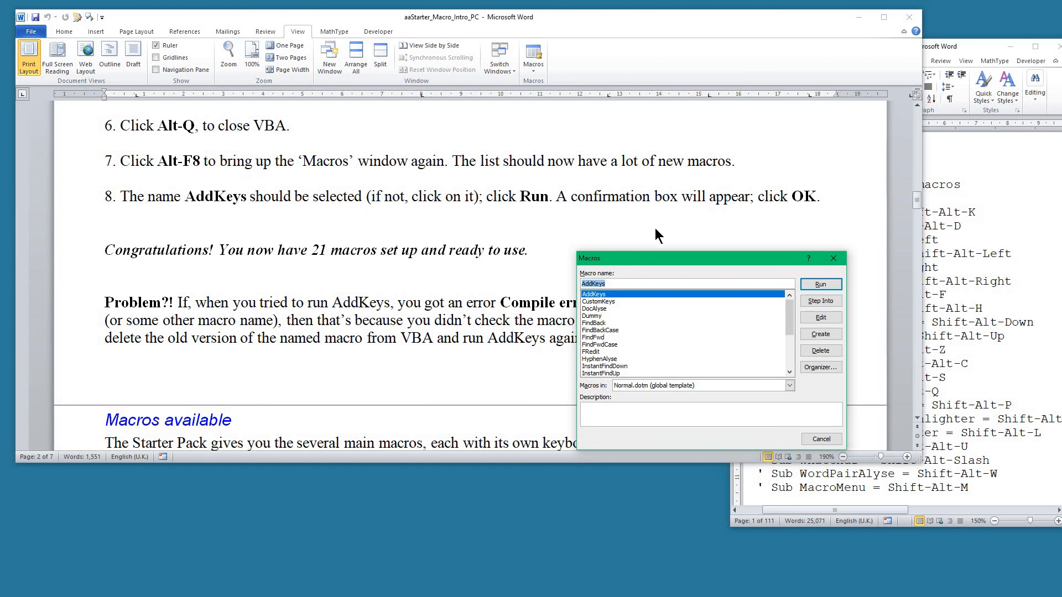
pyautogui.click(821, 284)
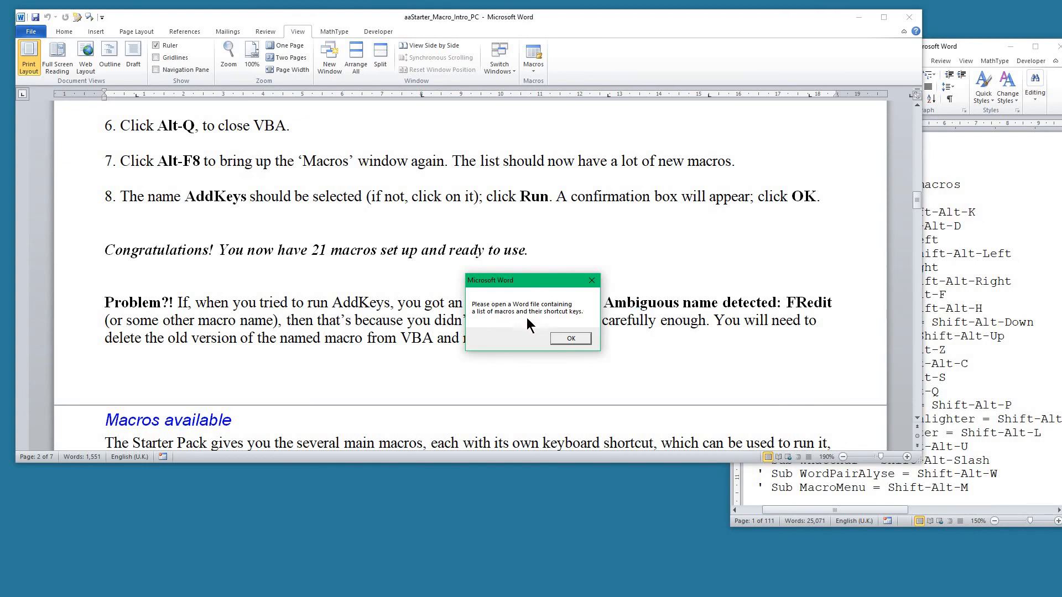
pyautogui.click(572, 338)
pyautogui.click(429, 226)
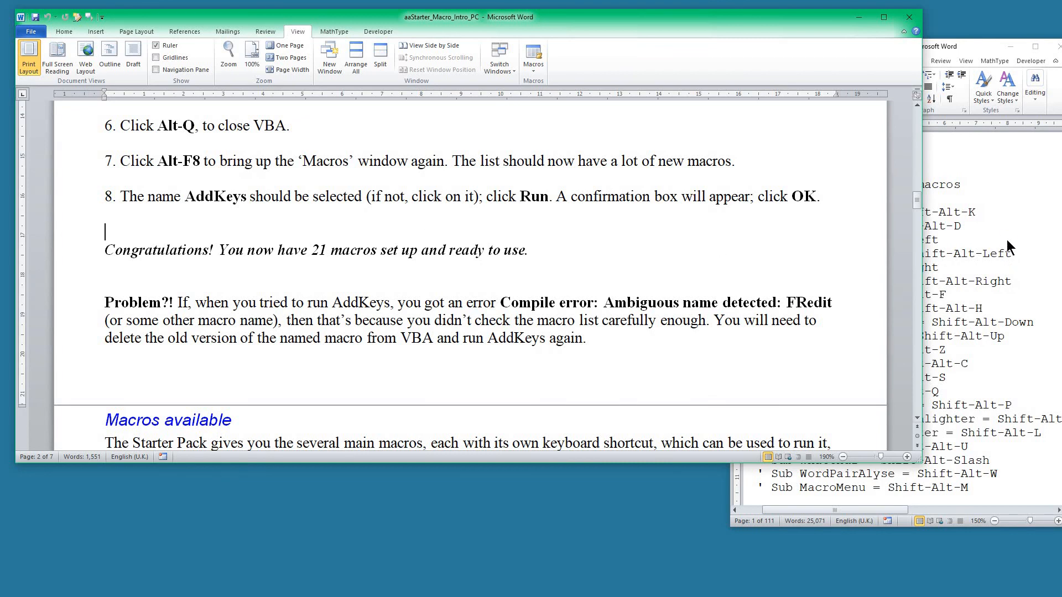
# - Run the AddKeys macro from The_Starter_Macros with all its text selected, and dismiss the confirmation
pyautogui.click(997, 258)
pyautogui.hotkey('ctrl', 'a')
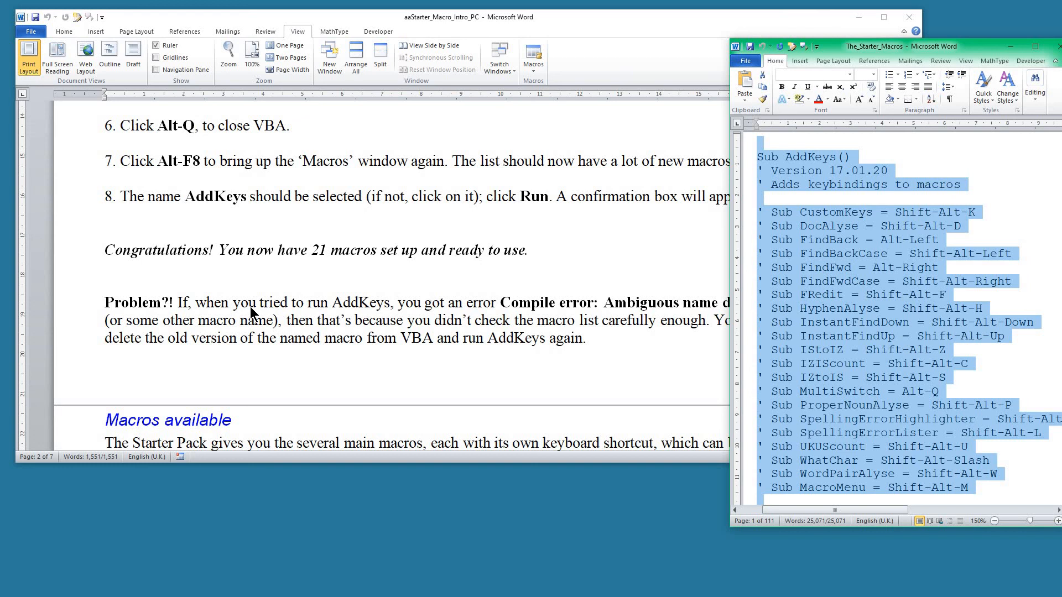
pyautogui.hotkey('alt', 'F8')
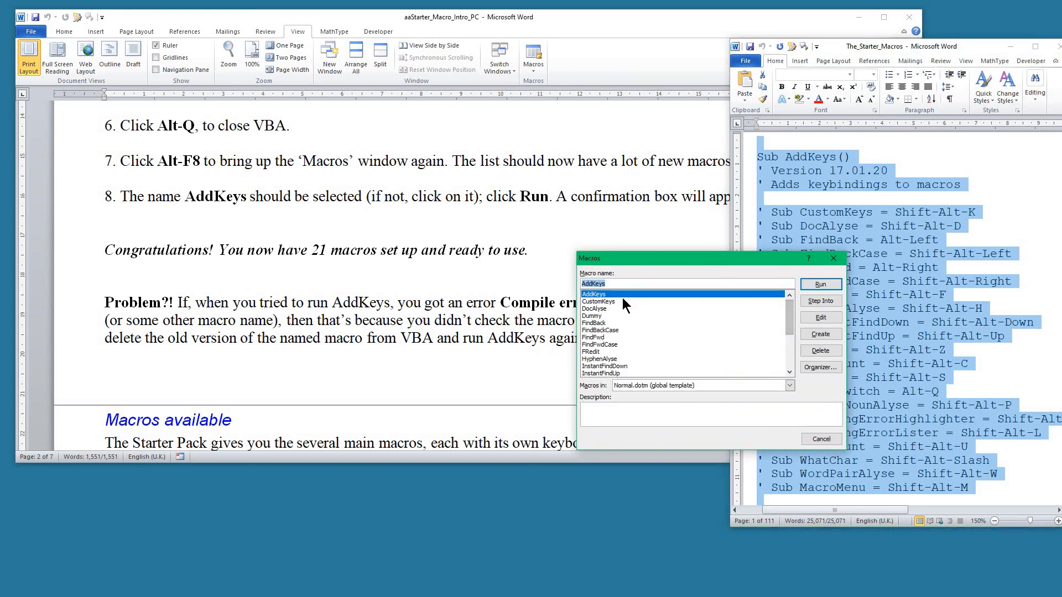
pyautogui.click(817, 286)
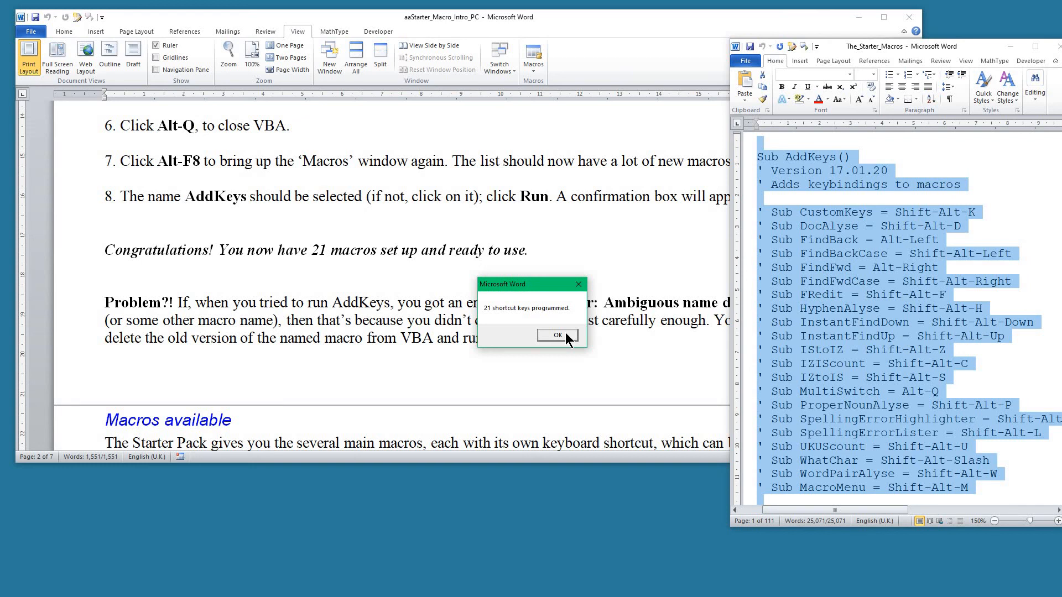
pyautogui.click(566, 334)
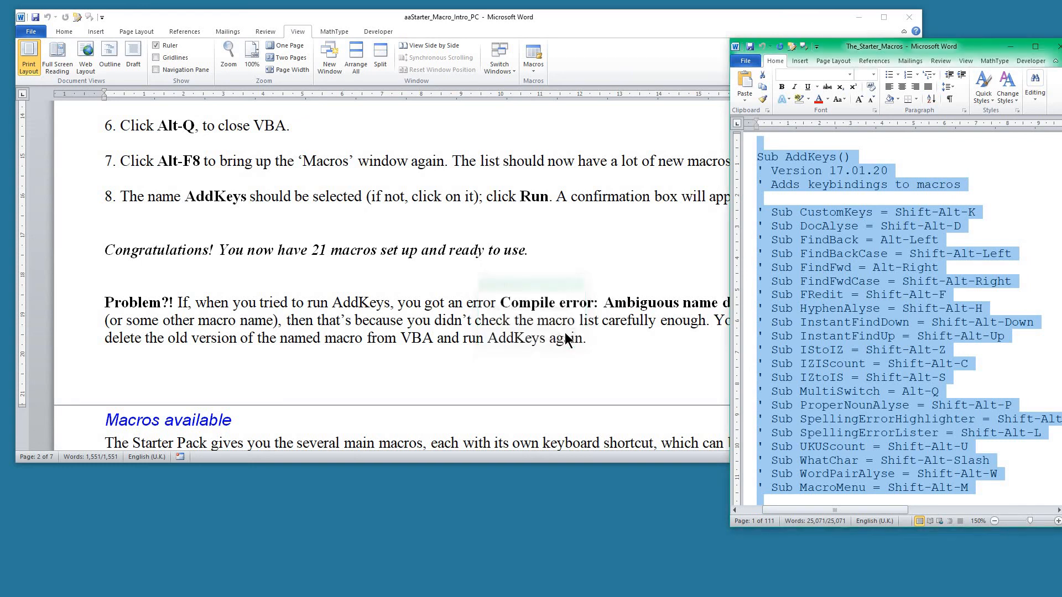
# - Examine the guide's "Macros available" table, the table of possibly useful tools and the MacroMenu note for each macro's keyboard shortcut
pyautogui.click(223, 307)
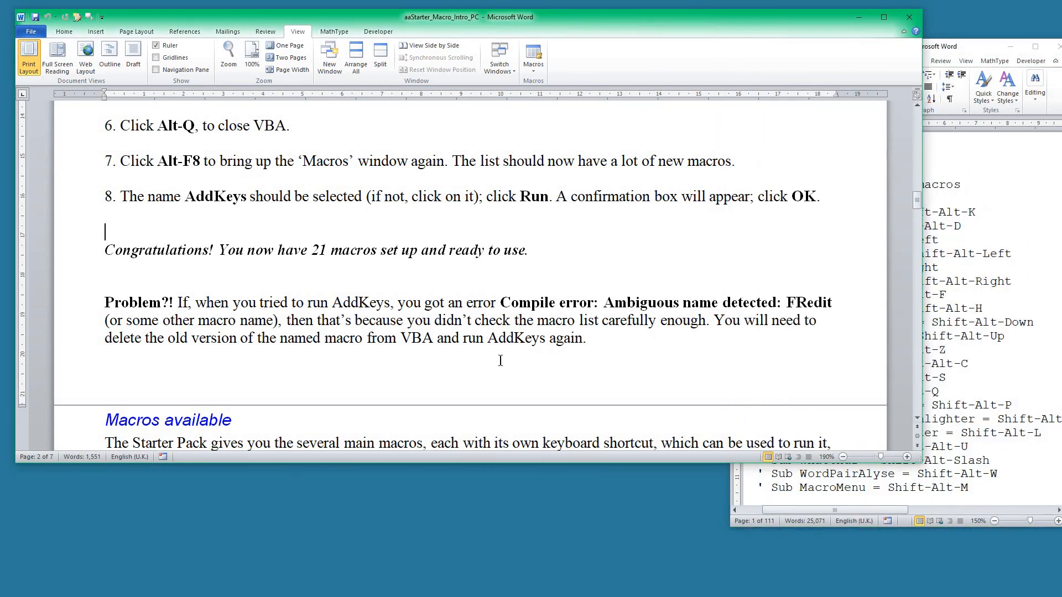
pyautogui.scroll(-3, 276, 296)
pyautogui.scroll(-2, 276, 296)
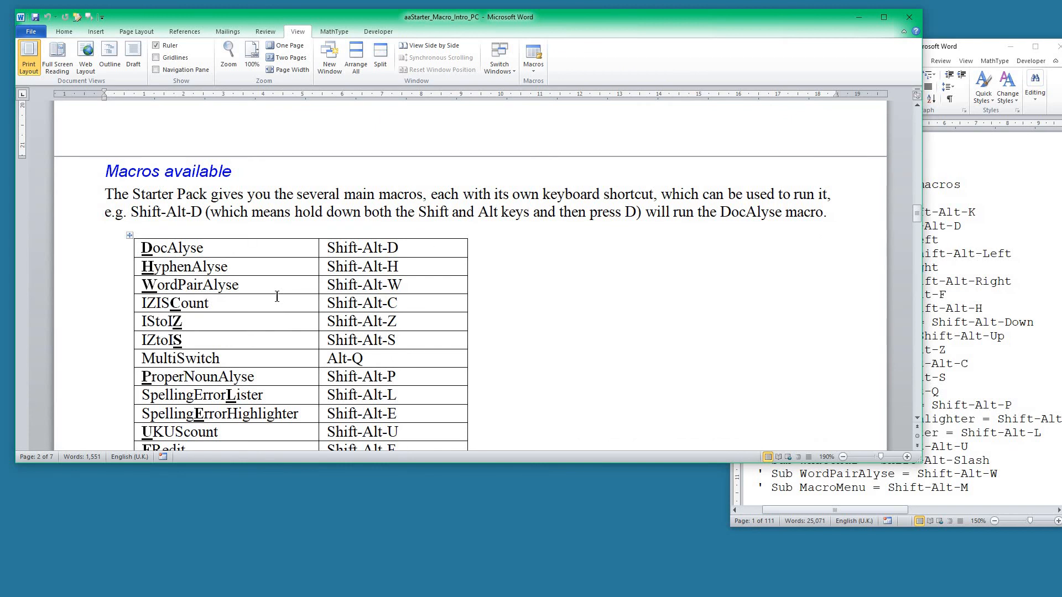
pyautogui.scroll(-1, 245, 311)
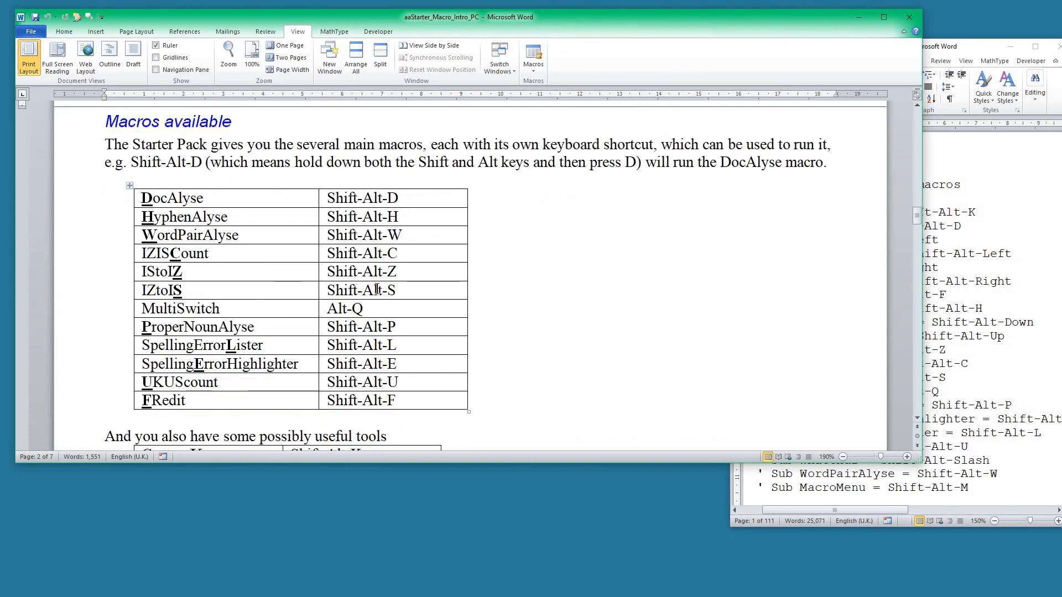
pyautogui.scroll(-3, 376, 289)
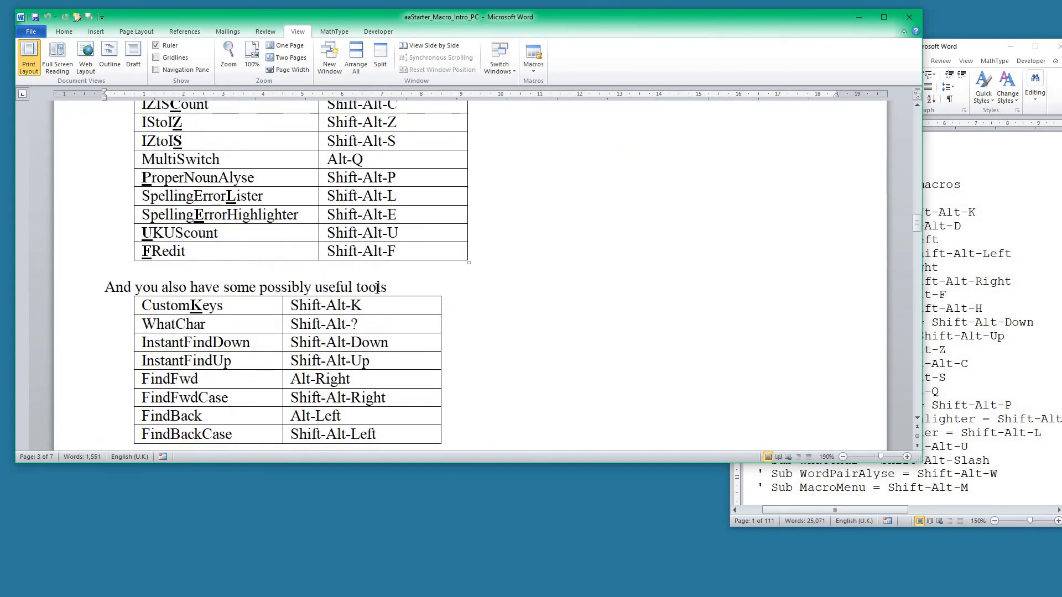
pyautogui.scroll(-3, 376, 289)
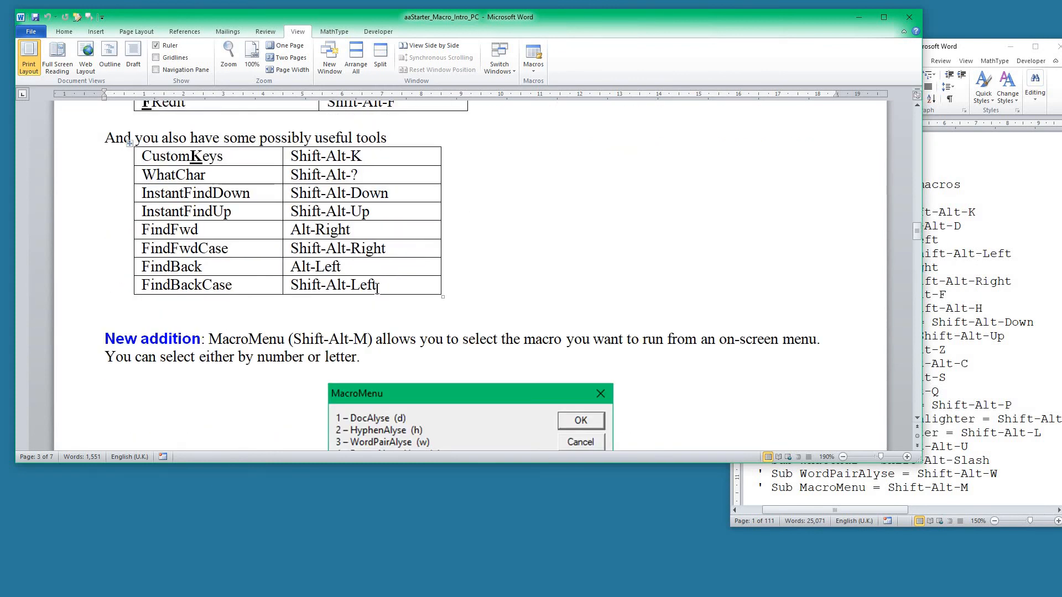
pyautogui.scroll(3, 377, 289)
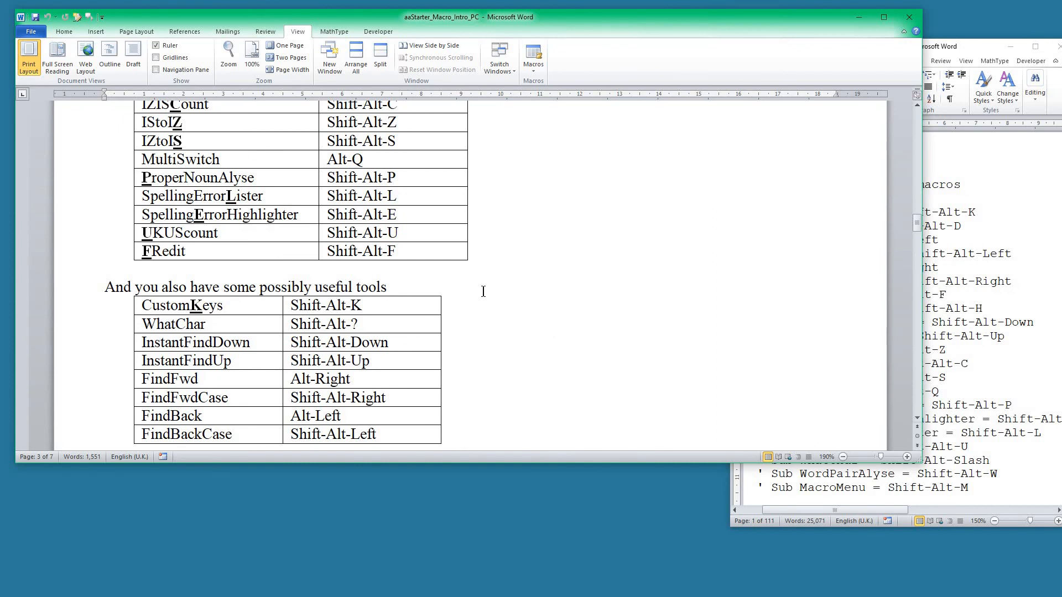
pyautogui.scroll(2, 483, 292)
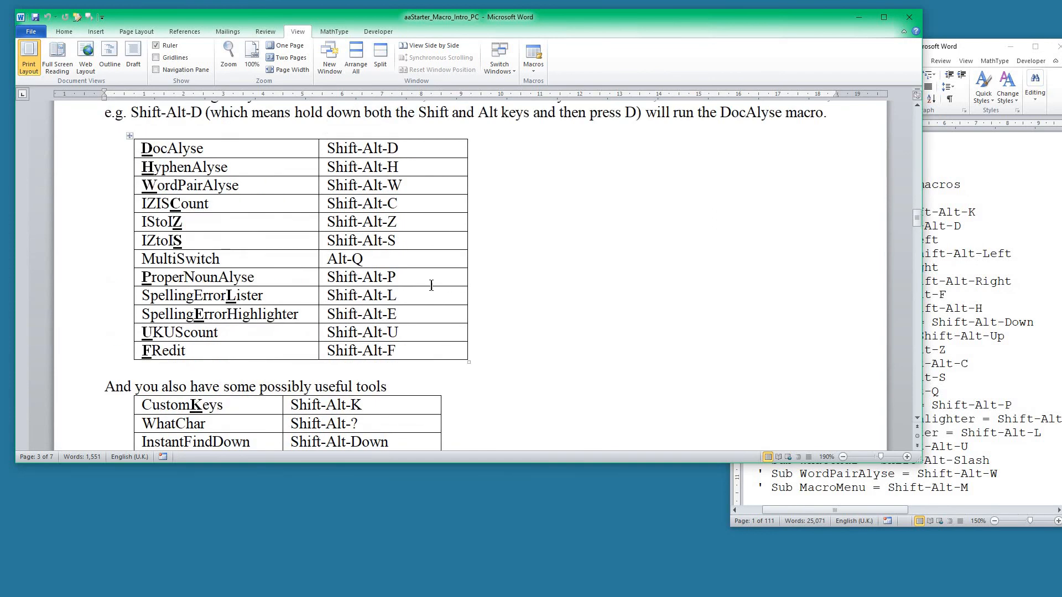